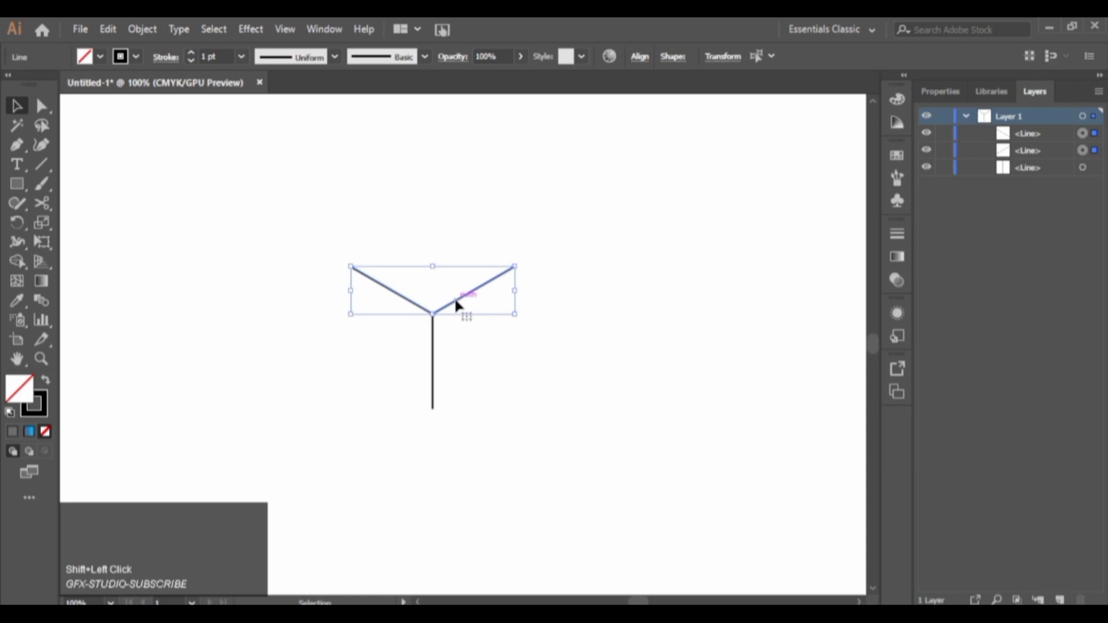
Reflect a copy of the two slanted lines across the horizontal axis and move it up to close a rhombus.
right_click(456, 301)
mouse_move(519, 508)
left_click(667, 425)
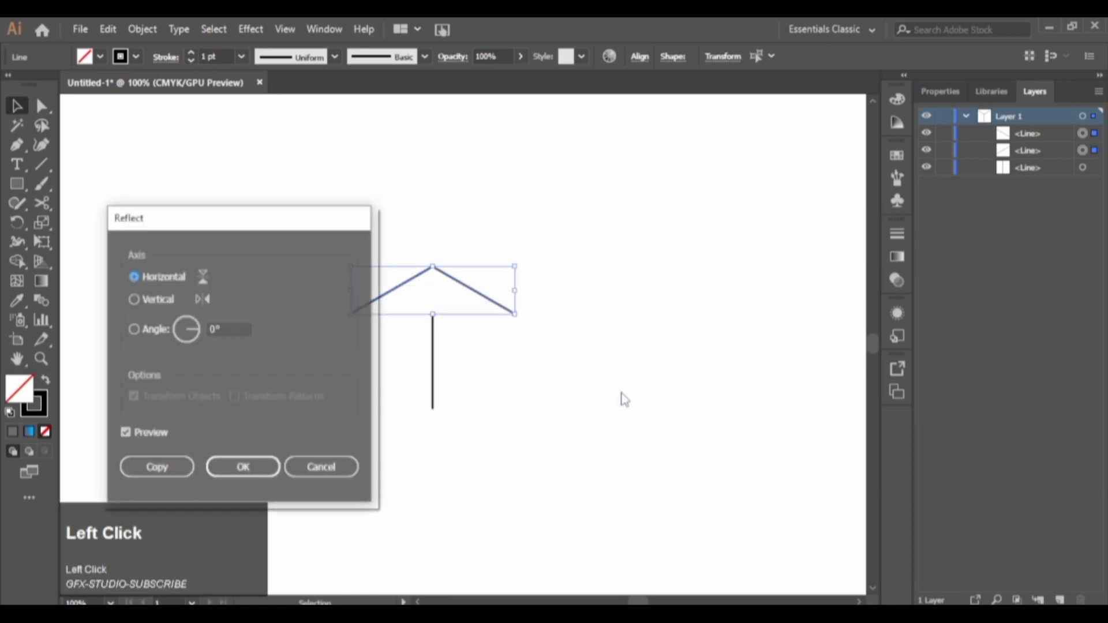
left_click(157, 465)
left_click_drag(416, 290, 416, 237)
left_click(366, 201)
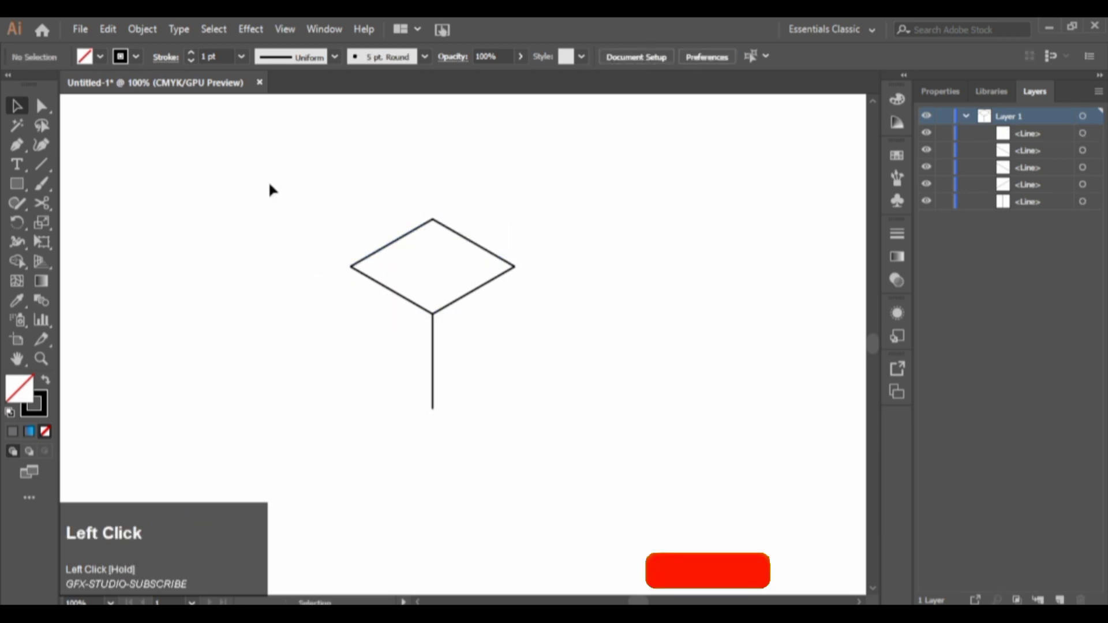
Switch to Outline view and move the rhombus's upper-left line so its end meets the lower line at the left corner.
left_click(286, 30)
left_click(326, 44)
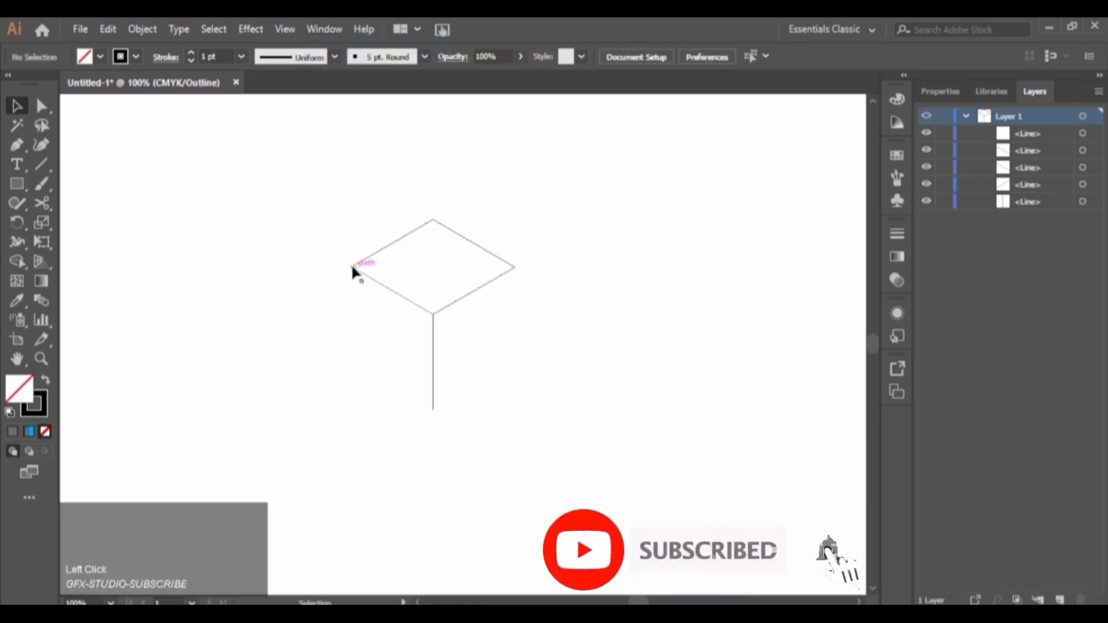
scroll(354, 270, "up", 10, "alt")
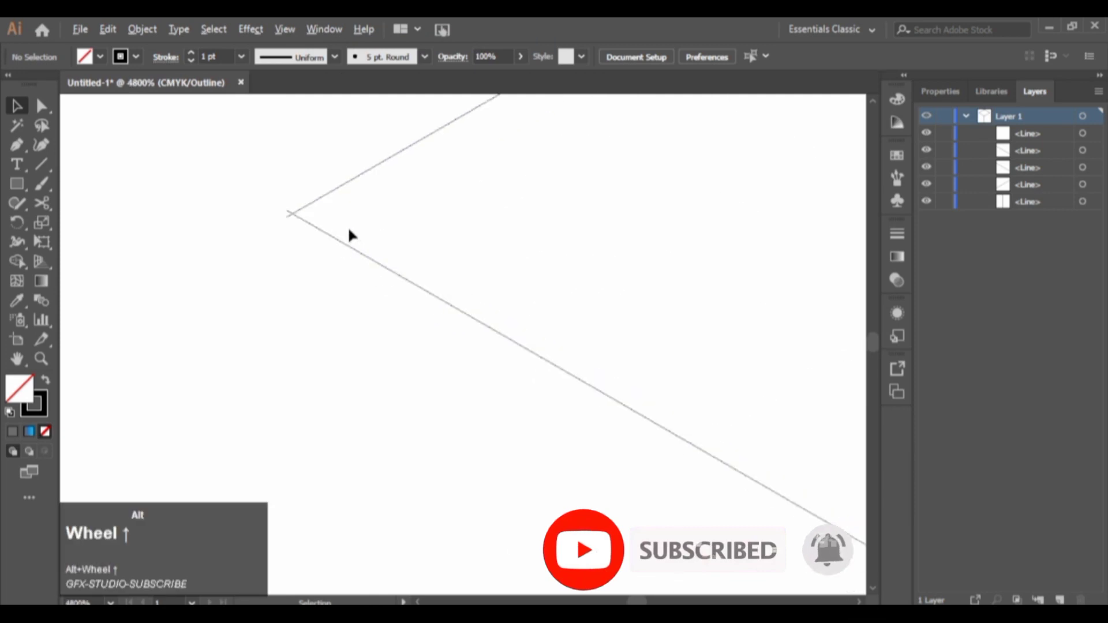
left_click_drag(308, 205, 309, 201)
key("alt")
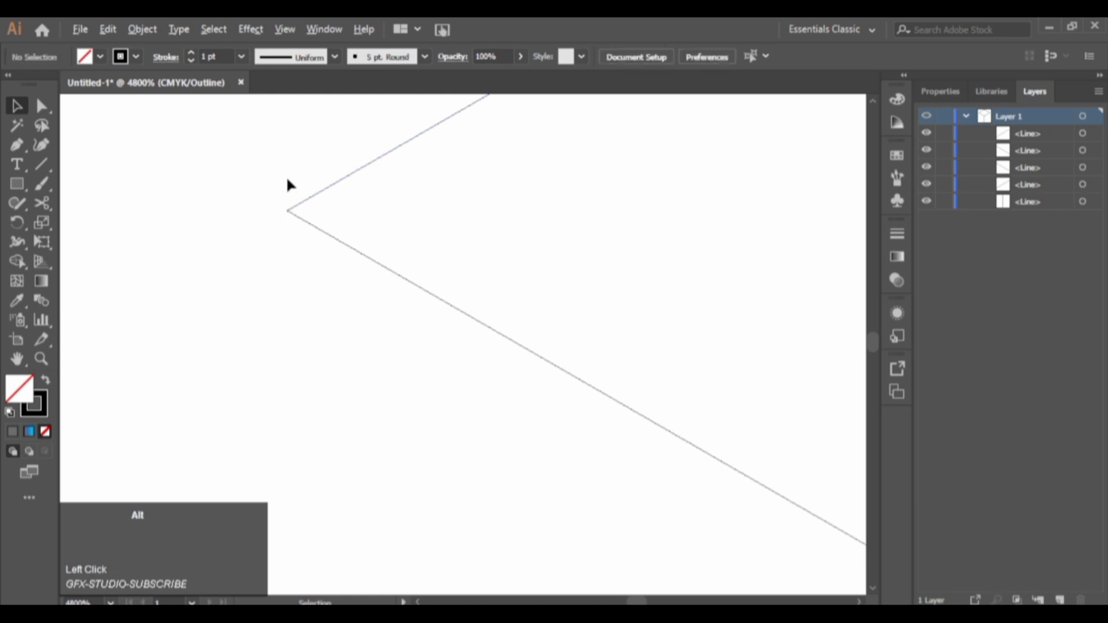
scroll(291, 185, "down", 9, "alt")
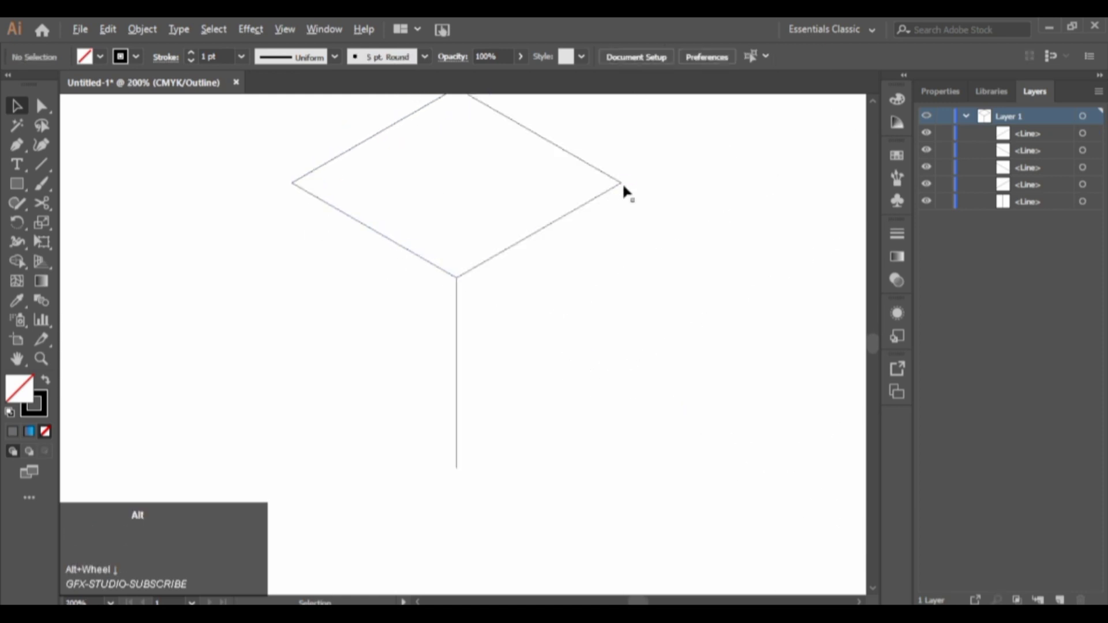
Move the rhombus's upper-right line so its end meets the lower line exactly at the right corner.
scroll(622, 182, "up", 10, "alt")
scroll(427, 165, "down", 3)
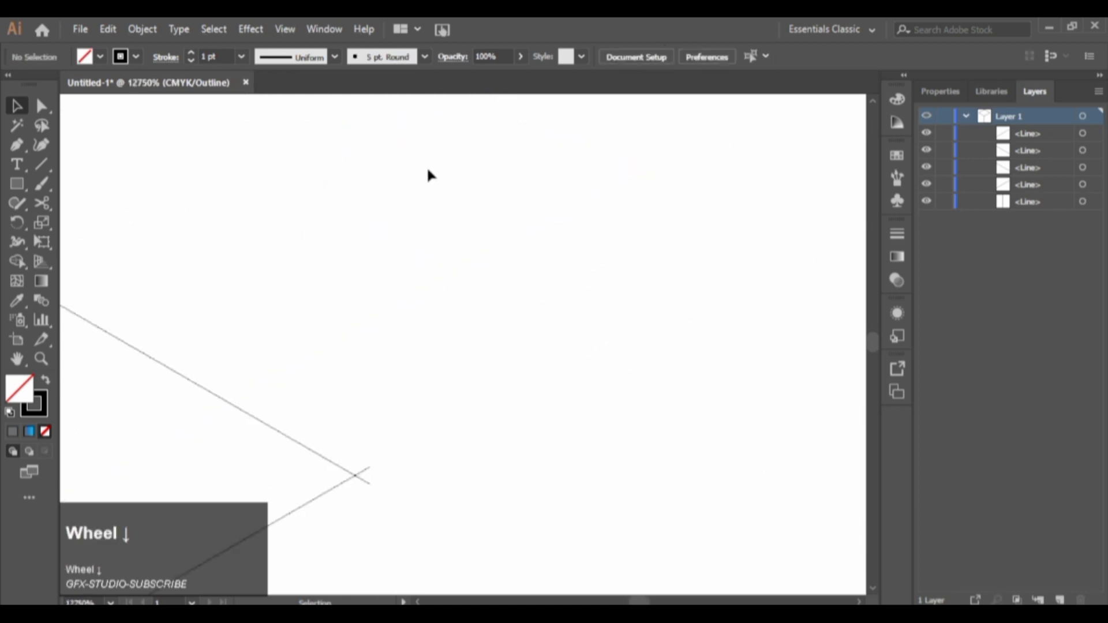
scroll(427, 165, "down", 3)
left_click_drag(367, 288, 397, 251)
scroll(393, 248, "down", 10, "alt")
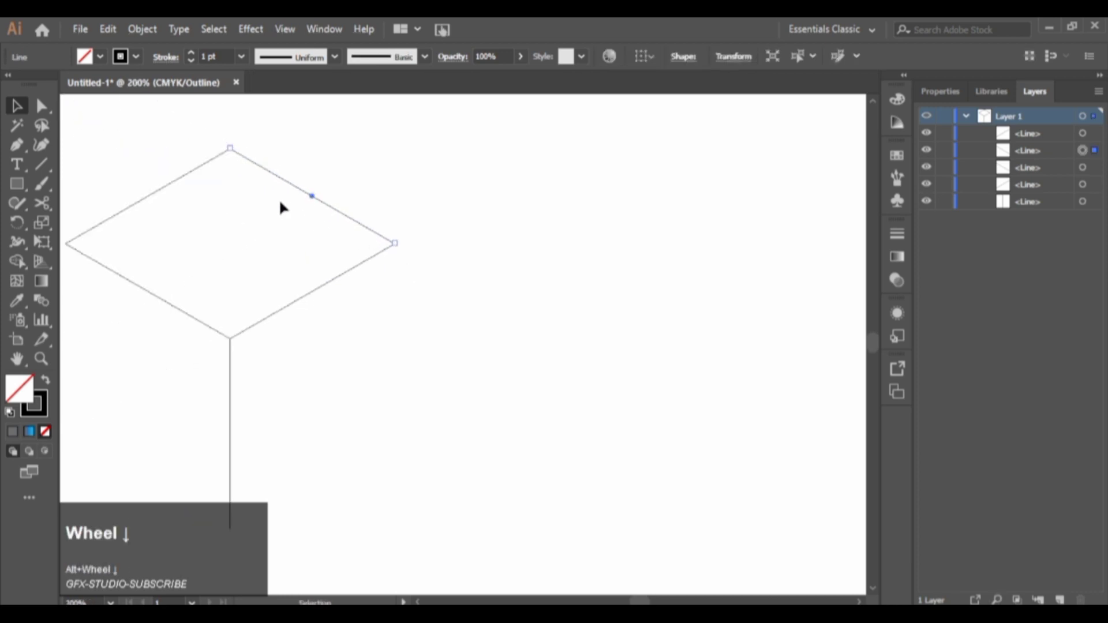
left_click(307, 173)
Examine the rhombus's left corner at high magnification to check how the two line ends meet.
scroll(232, 200, "down", 3, "alt")
left_click_drag(233, 201, 411, 248)
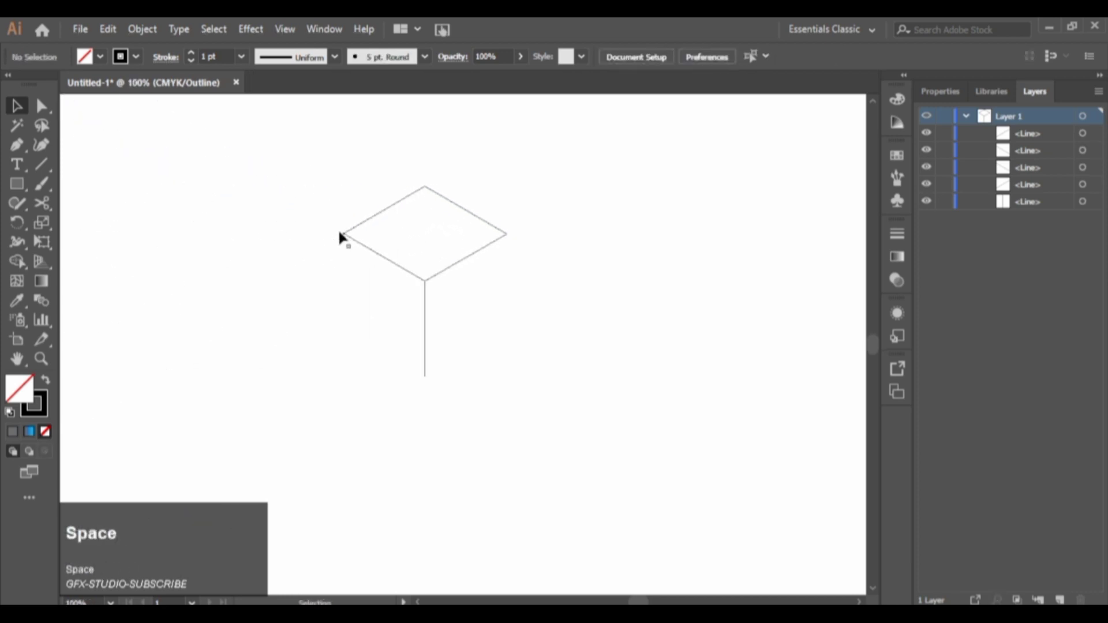
scroll(340, 231, "up", 12, "alt")
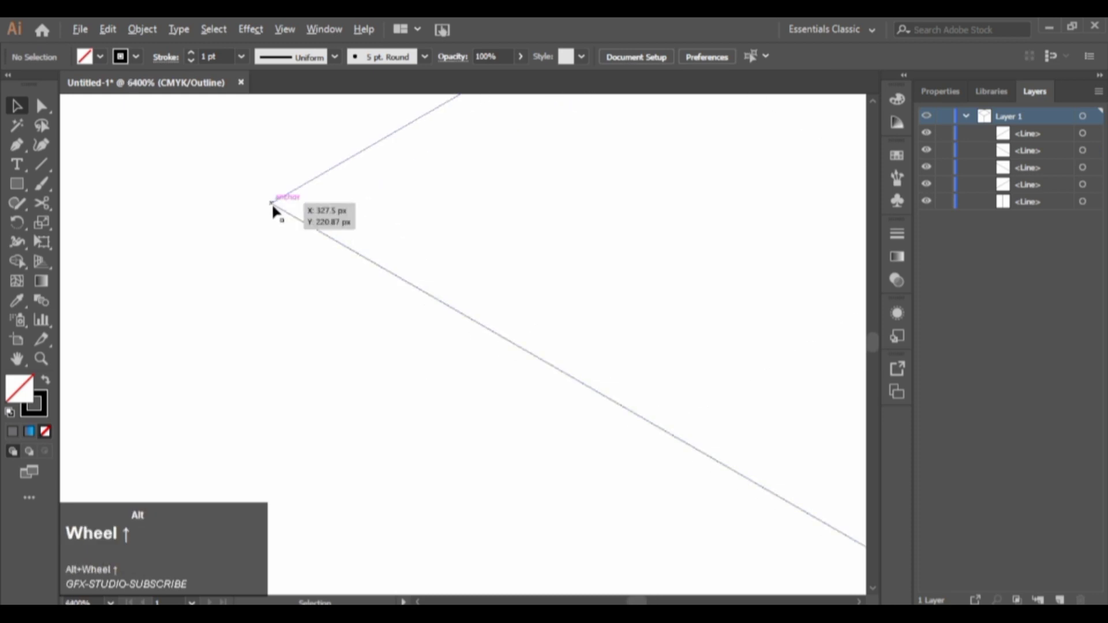
scroll(273, 206, "up", 8, "alt")
scroll(278, 206, "down", 2, "alt")
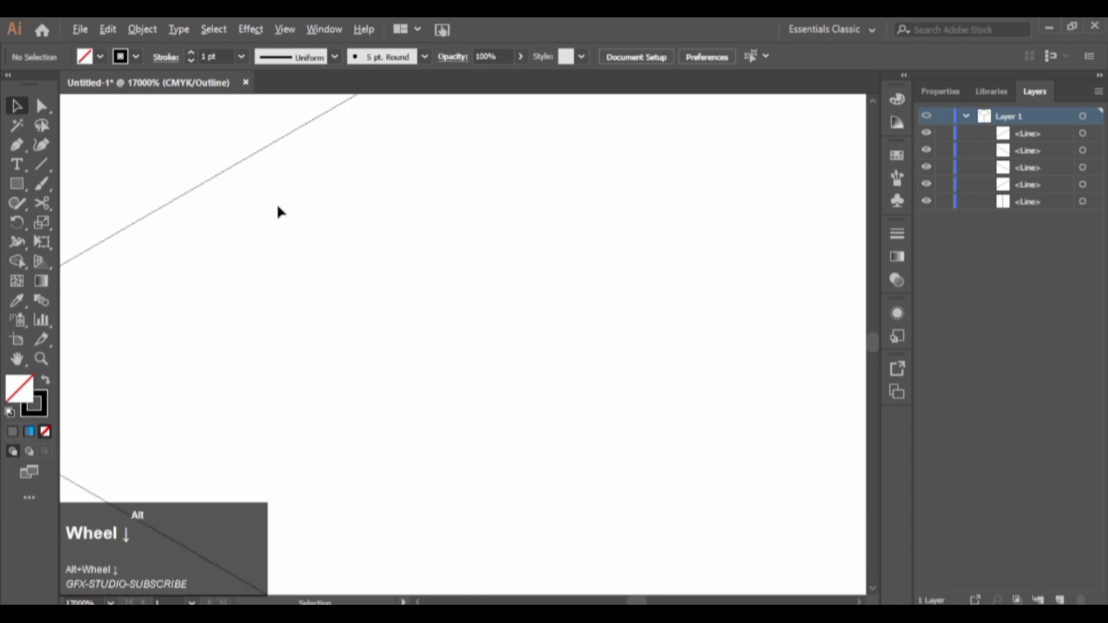
left_click_drag(314, 210, 486, 215)
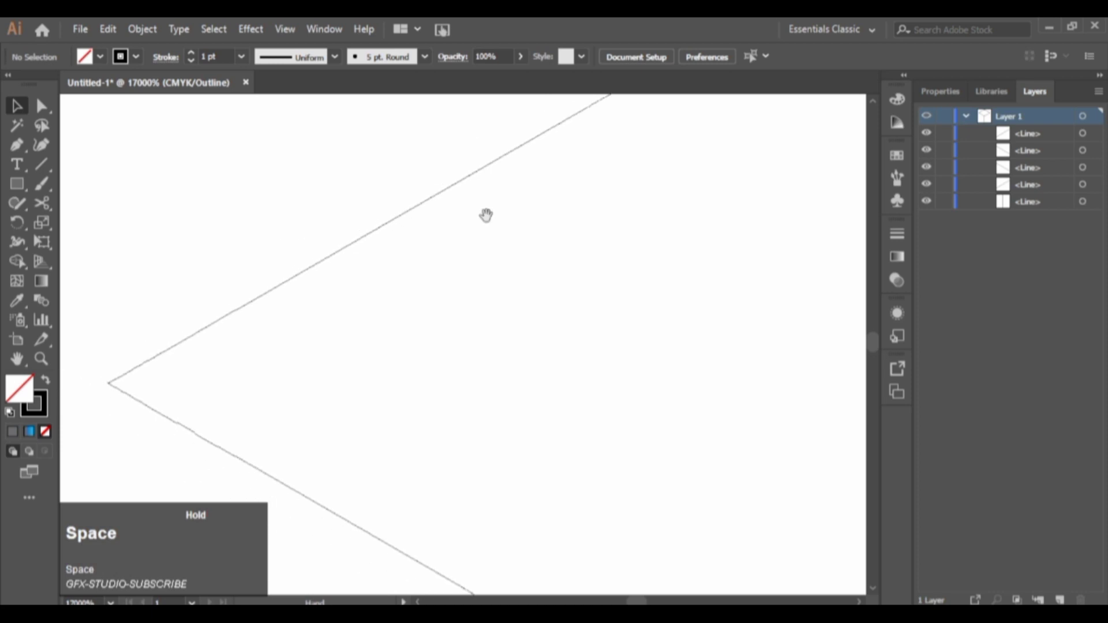
scroll(366, 220, "down", 10, "alt")
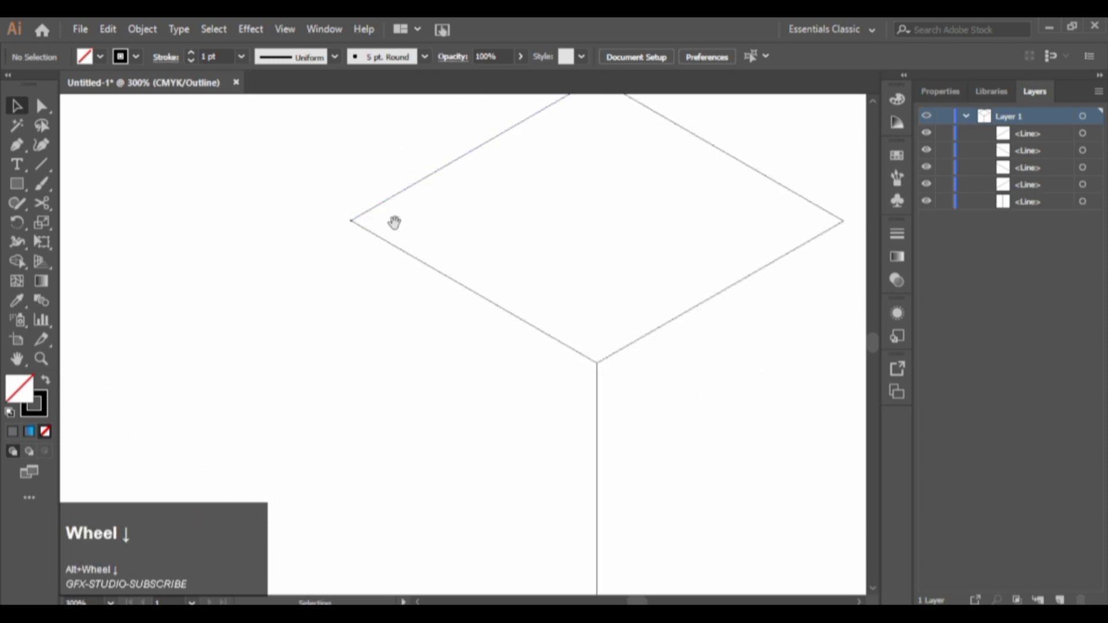
left_click_drag(394, 222, 306, 254)
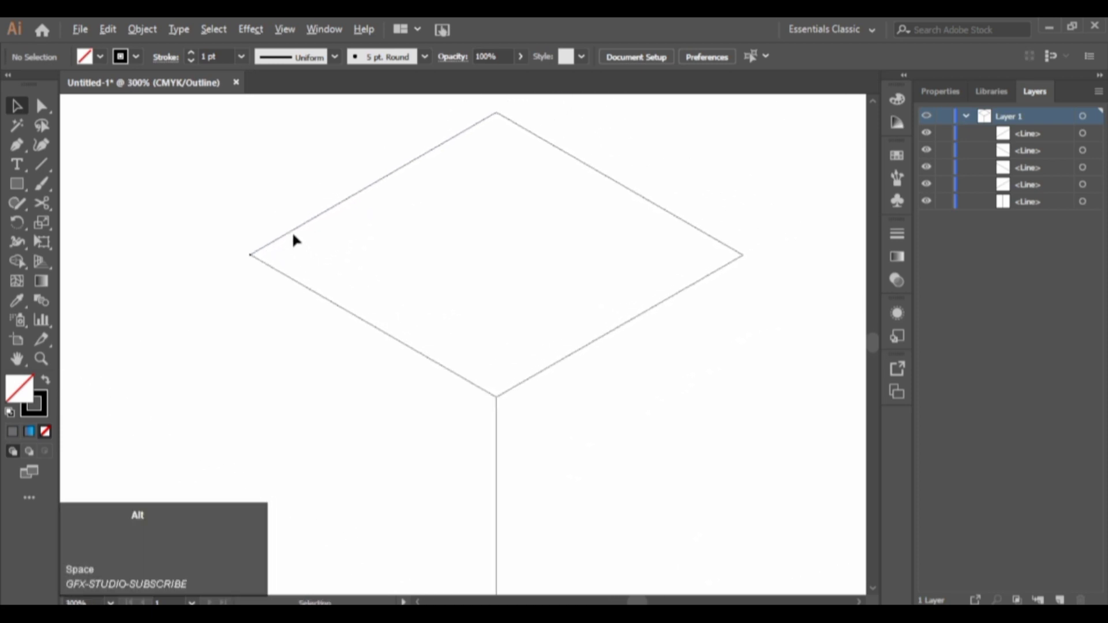
scroll(291, 237, "down", 1, "alt")
Return the document display from Outline to GPU Preview.
left_click(278, 29)
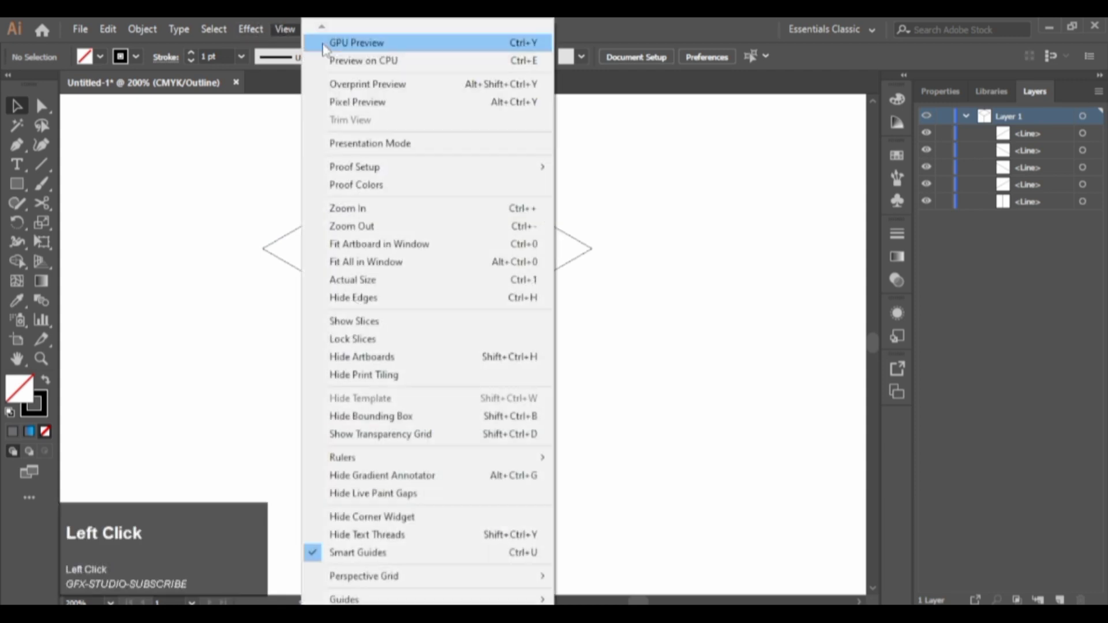
left_click(329, 42)
scroll(336, 127, "down", 1, "alt")
left_click_drag(336, 131, 372, 156)
scroll(393, 174, "up", 1, "alt")
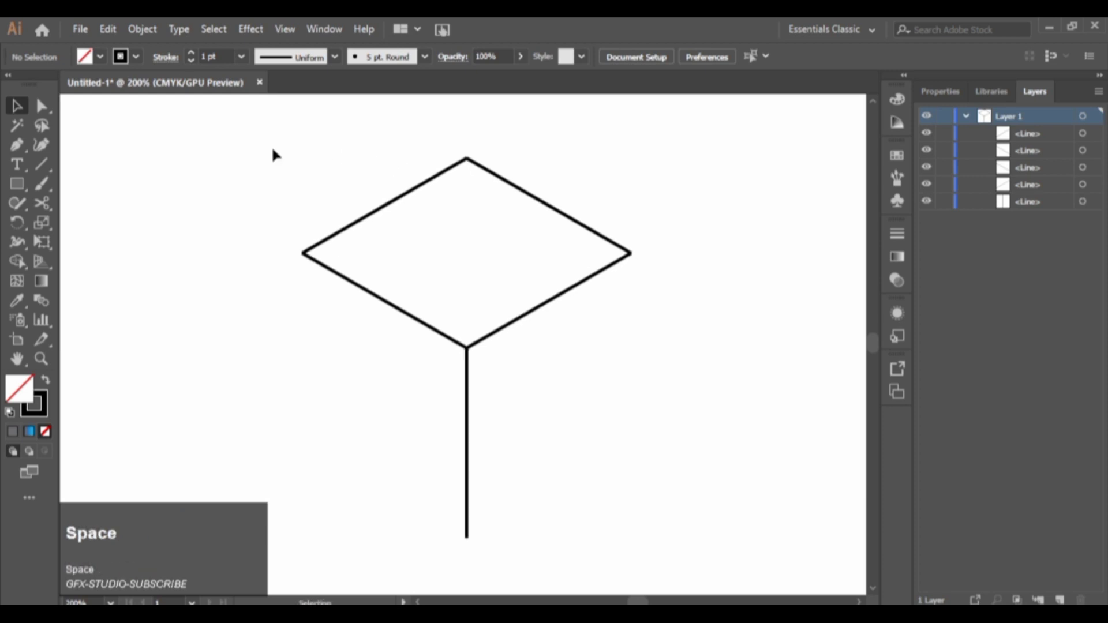
Group the two upper lines of the rhombus.
left_click(370, 214)
left_click(511, 192, "shift")
right_click(440, 180)
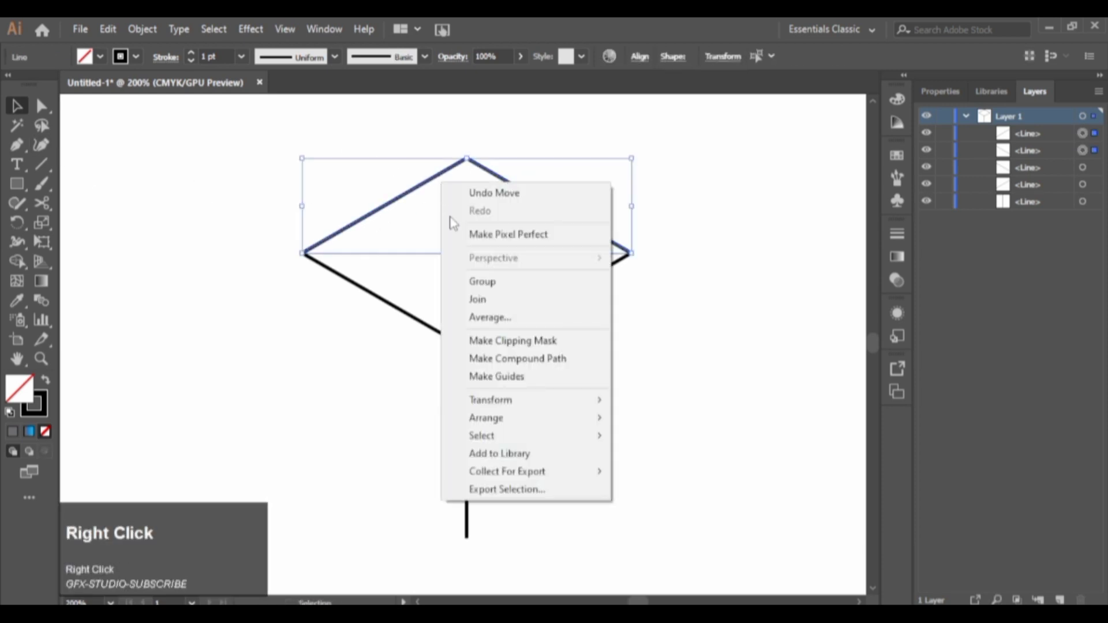
left_click(467, 280)
right_click(408, 194)
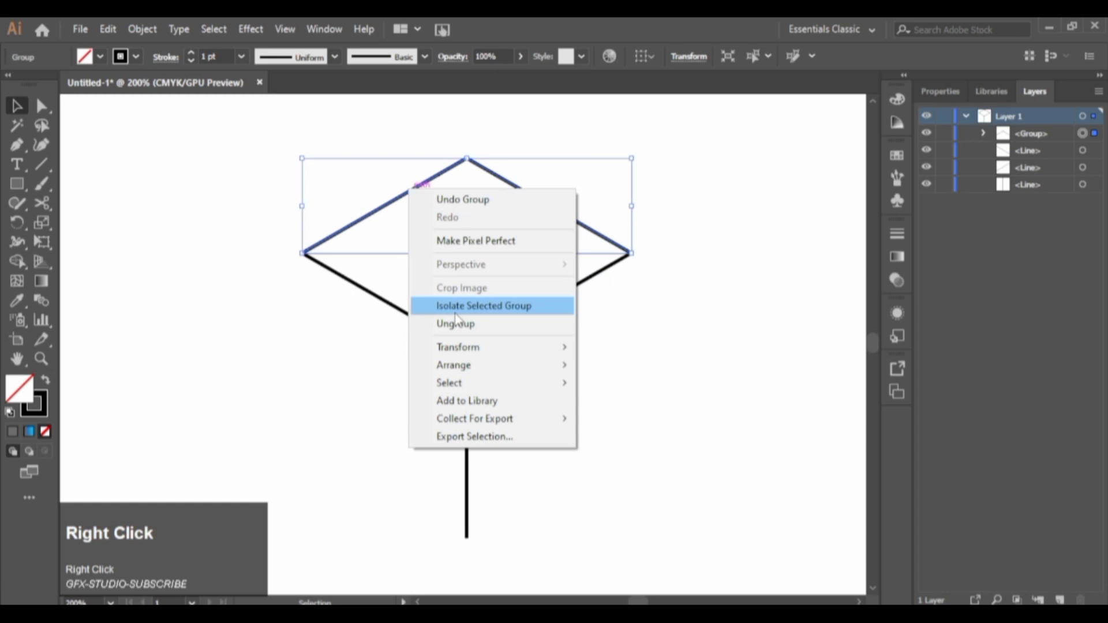
left_click(374, 272)
left_click(349, 230)
Rotate a copy of the grouped lines 120° about the rhombus's lower corner and repeat the transformation to complete the cube.
left_click(17, 223)
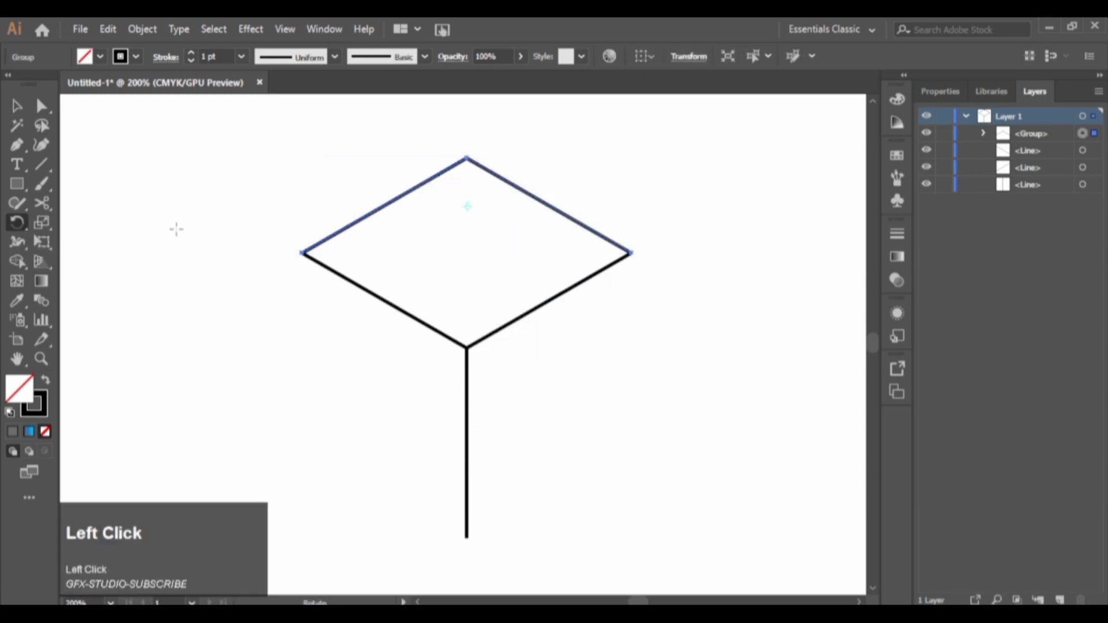
left_click(466, 347, "alt")
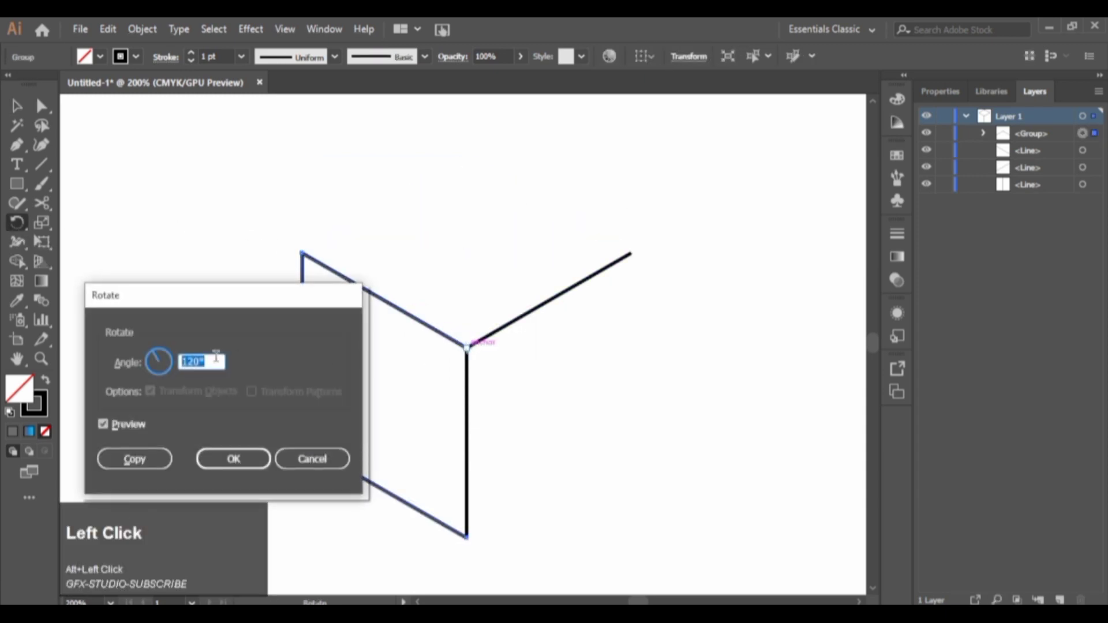
left_click(141, 464)
key("ctrl+d")
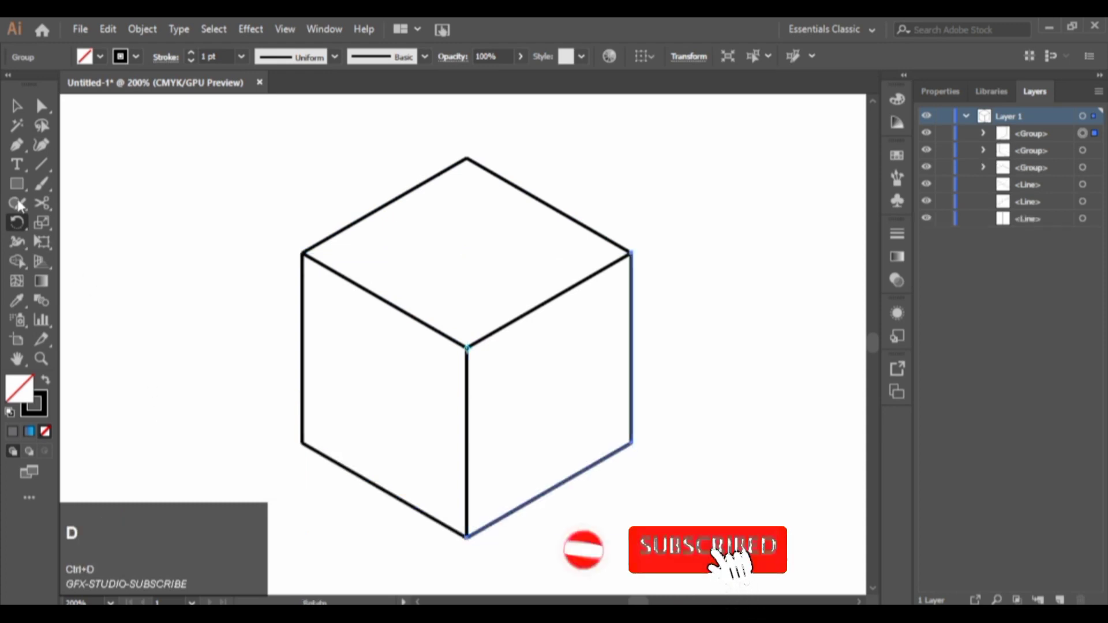
left_click(17, 106)
left_click(155, 158)
scroll(289, 225, "down", 1)
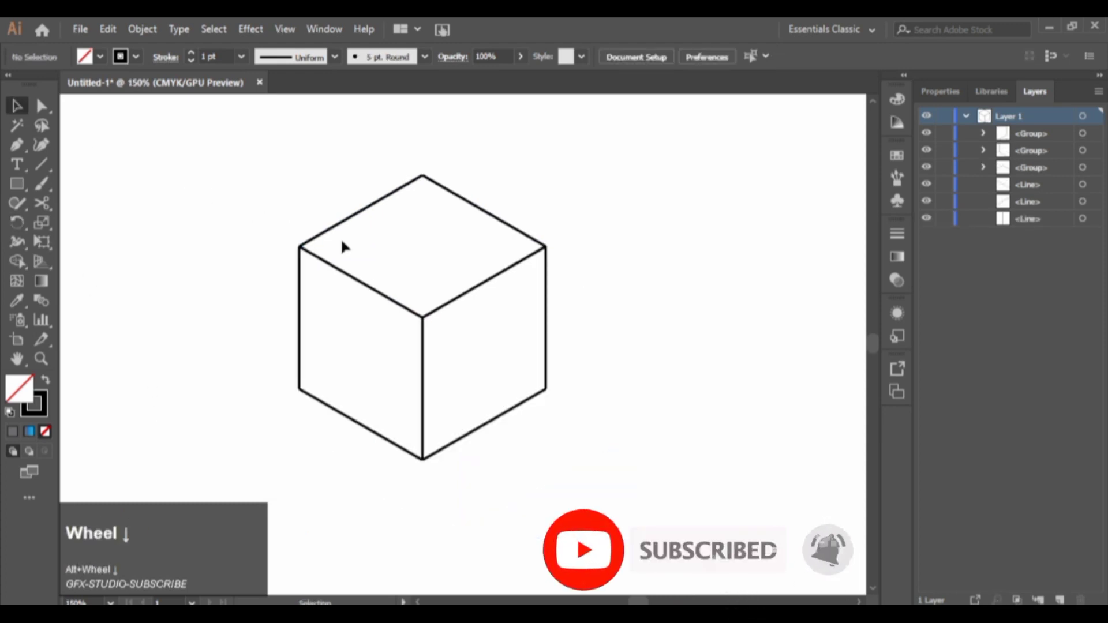
Duplicate the whole cube and place the copy to the right of the original.
left_click_drag(325, 235, 262, 227)
left_click_drag(176, 193, 714, 318)
key("space")
left_click_drag(268, 228, 365, 245)
Turn the left cube's faces into closed shapes with the Shape Builder tool.
left_click(297, 208)
left_click_drag(298, 208, 580, 430)
left_click(17, 261)
mouse_move(446, 236)
left_mouse_down()
mouse_move(550, 293)
mouse_move(388, 312)
left_mouse_up()
left_click(22, 117)
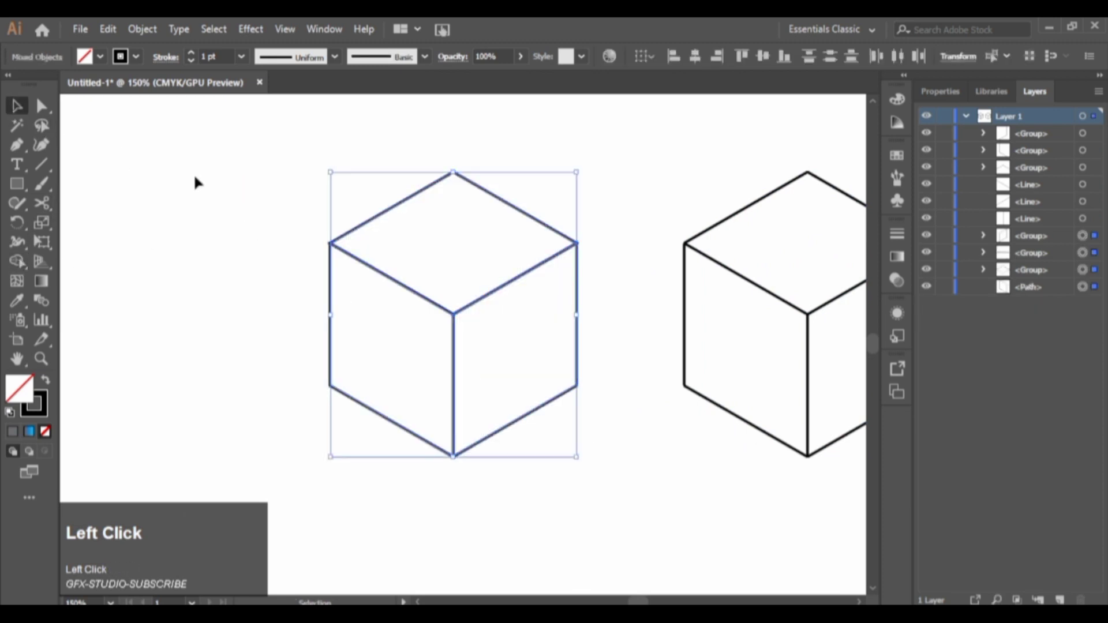
Fill the left cube's top face with a light gray swatch.
left_click(383, 217)
left_click(100, 57)
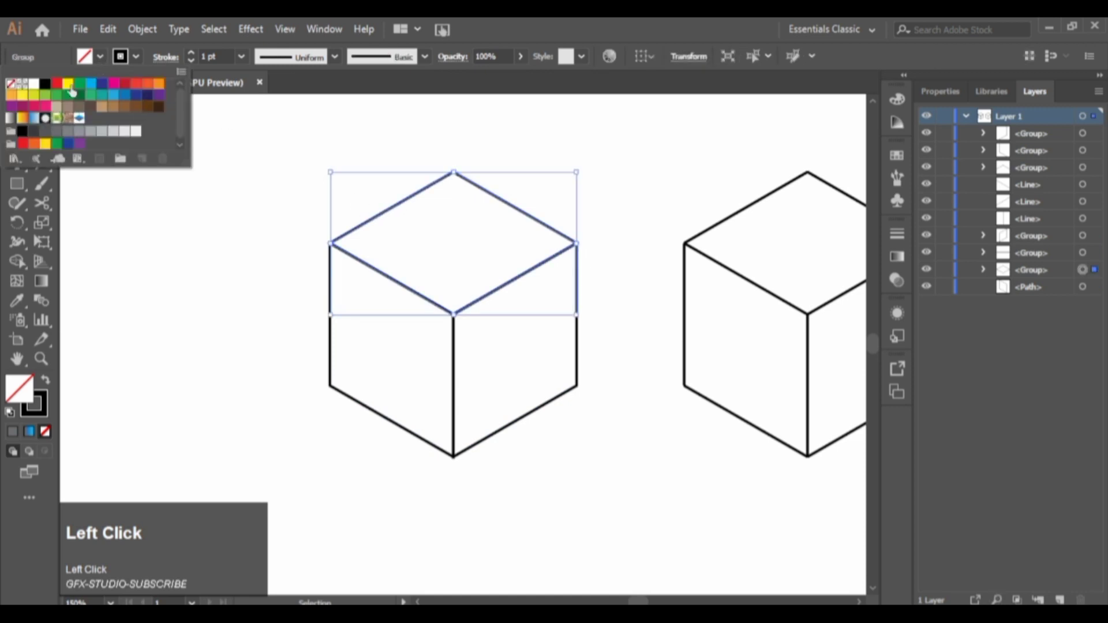
left_click(93, 134)
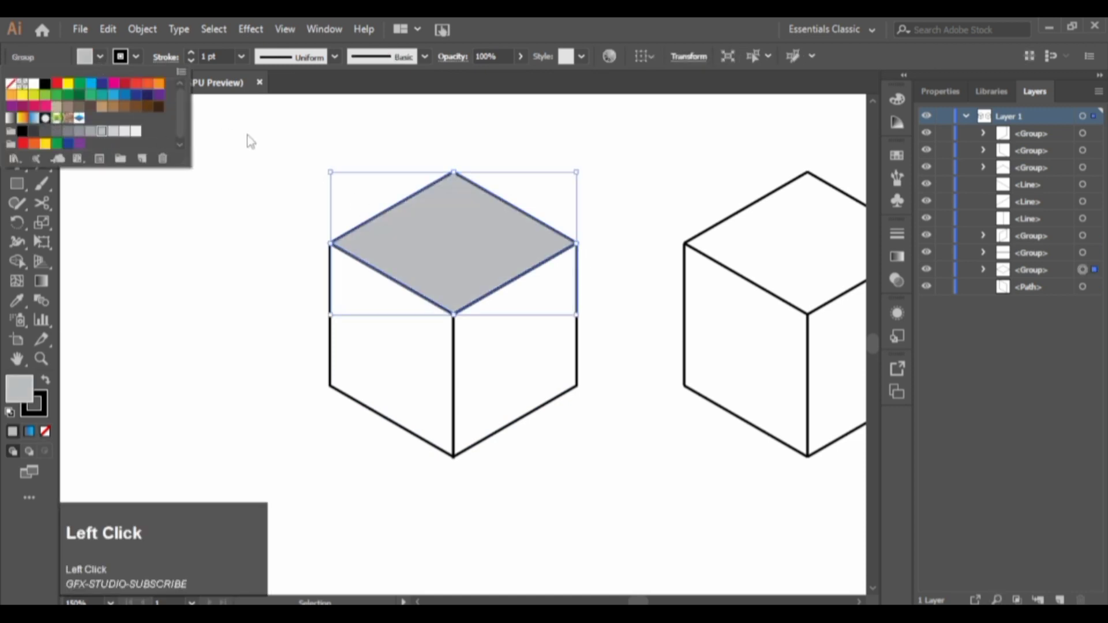
Fill the left face of the left cube with the dark gray K=60 swatch.
left_click(354, 345)
left_click(329, 339)
left_click(99, 56)
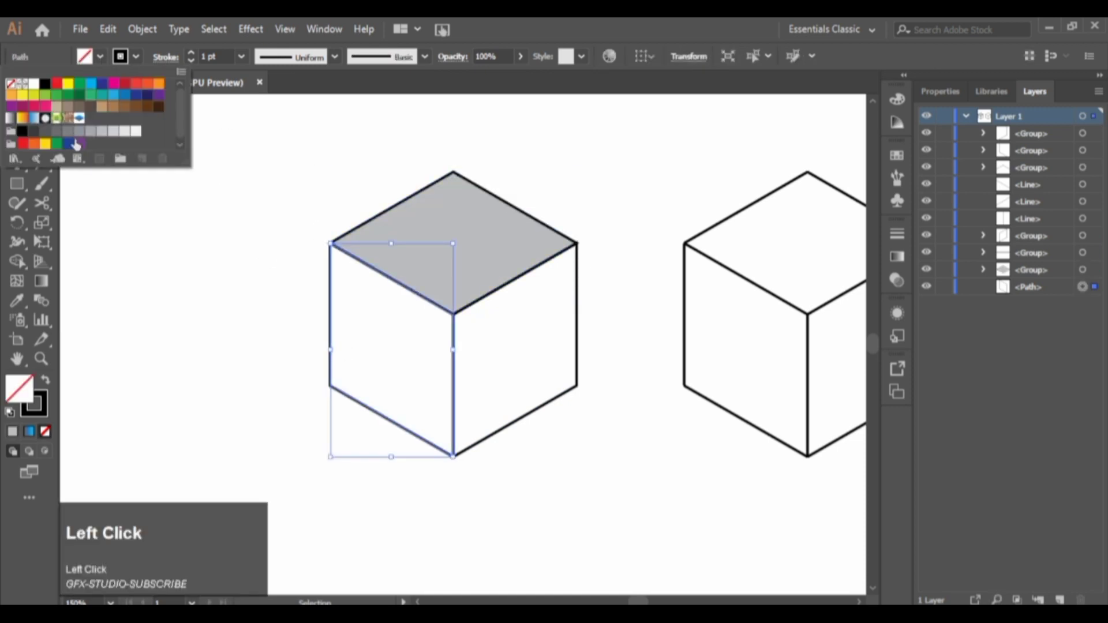
left_click(88, 133)
left_click(79, 132)
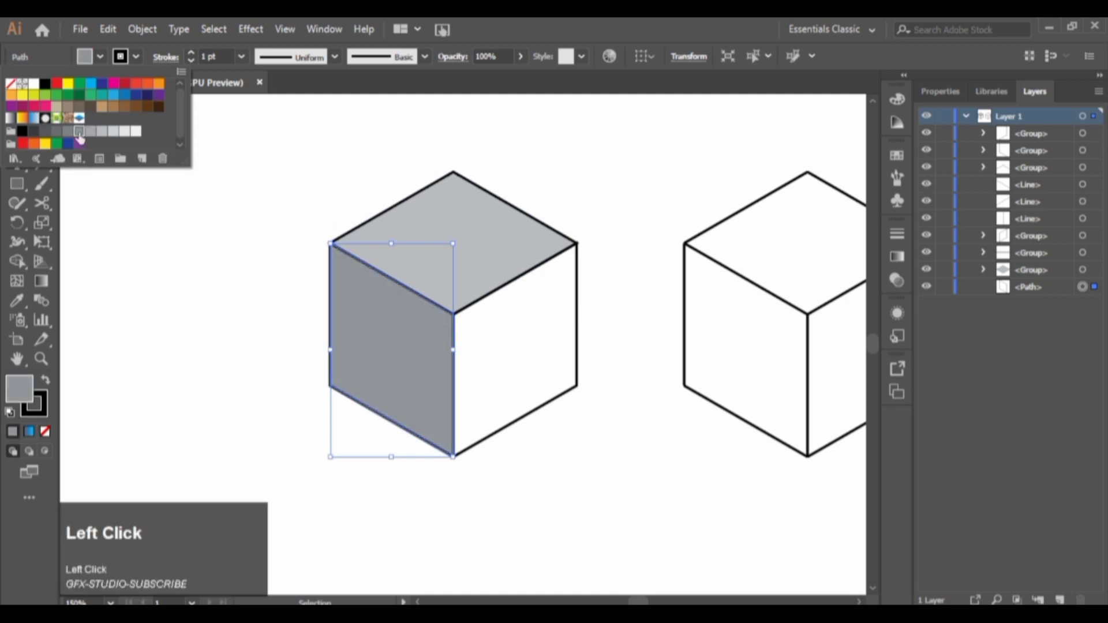
left_click(67, 133)
left_click(213, 240)
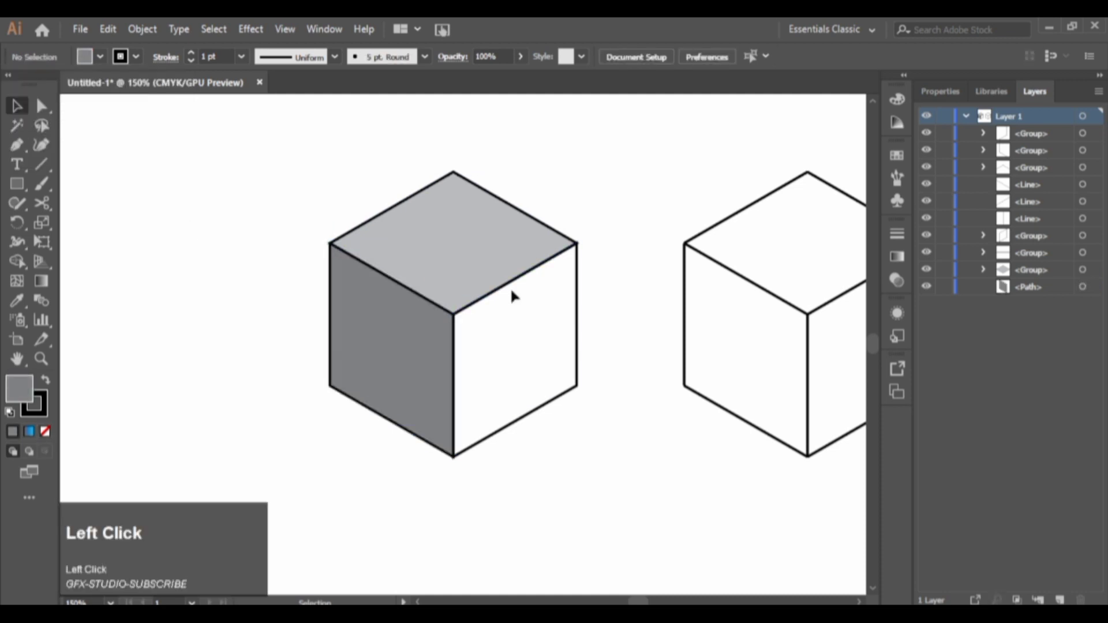
Try several gray swatches on the right face of the left cube, settling on one slightly lighter than its left face.
left_click(505, 288)
left_click(99, 56)
left_click(70, 133)
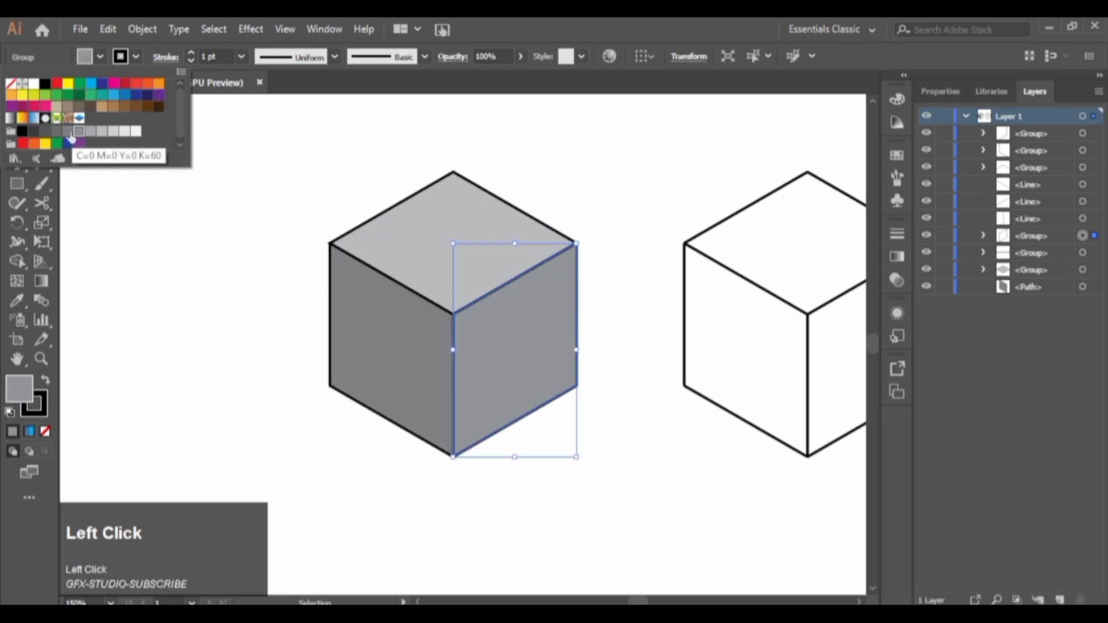
left_click(67, 132)
left_click(80, 132)
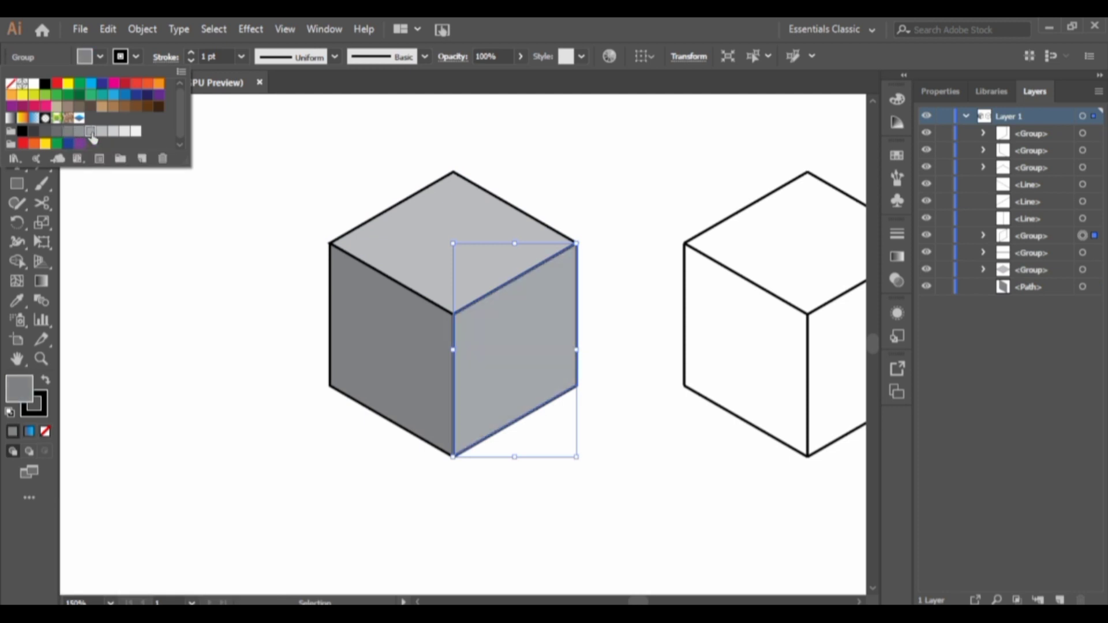
left_click(91, 132)
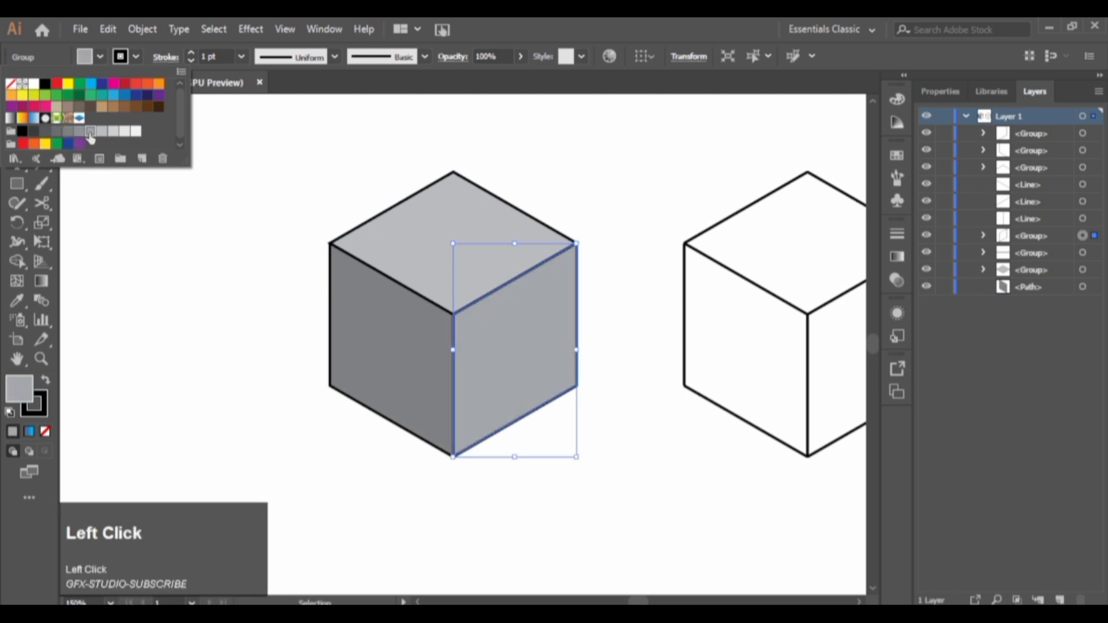
left_click(80, 133)
left_click(251, 131)
left_click(252, 131)
Change the fill of the left cube's right face to the next lighter gray swatch.
left_click(515, 339)
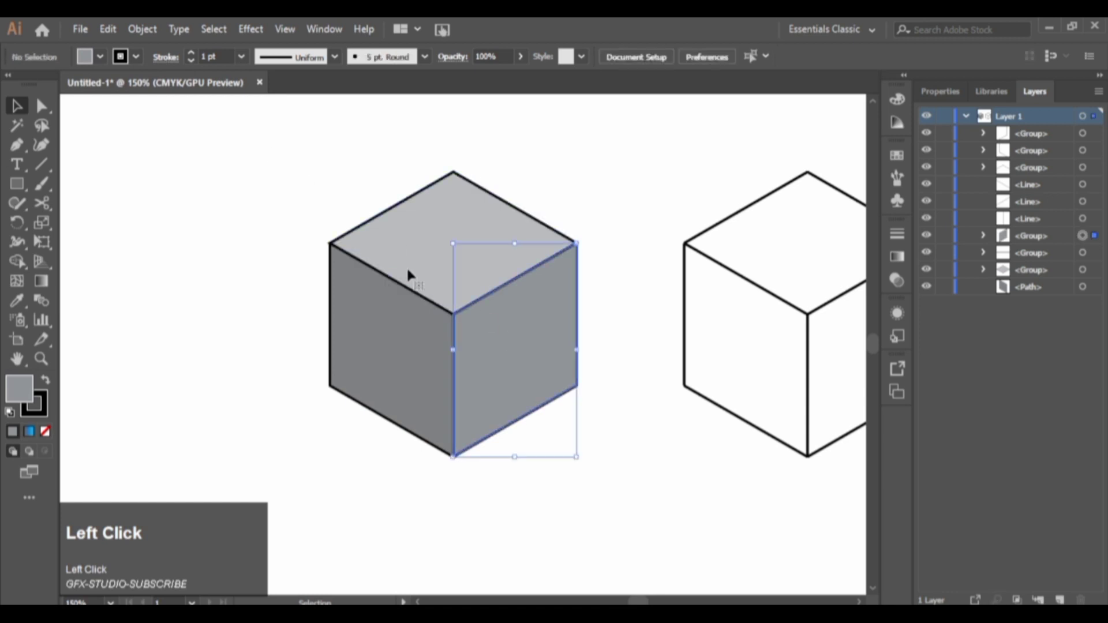
left_click(93, 60)
left_click(87, 132)
left_click(186, 255)
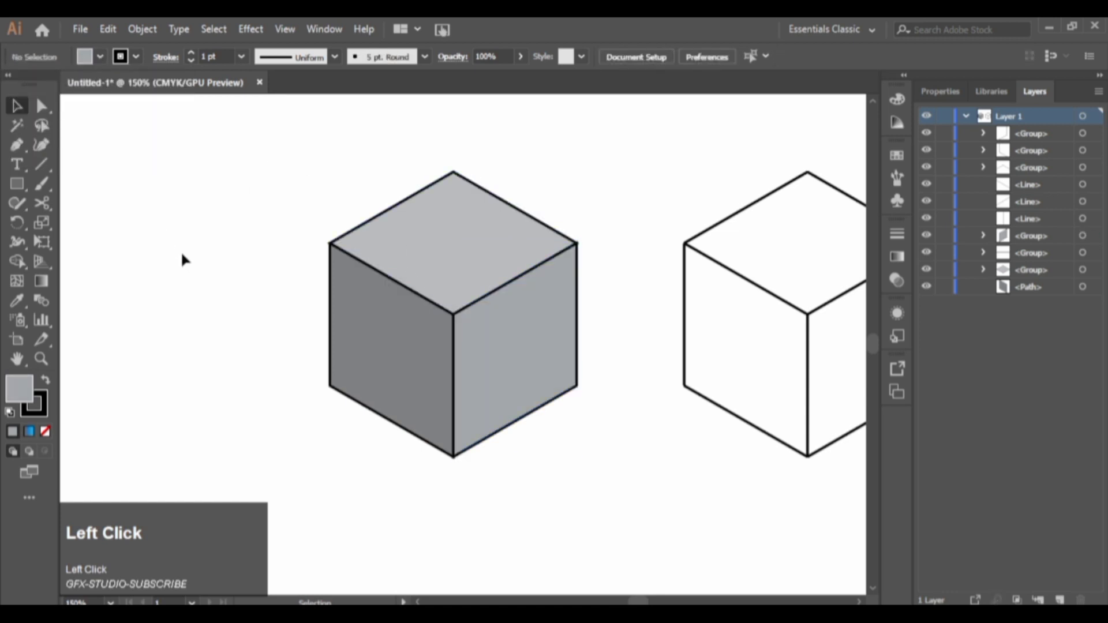
Change the fill of the left cube's top face to a lighter gray so it is the brightest face.
left_click(444, 236)
left_click(99, 57)
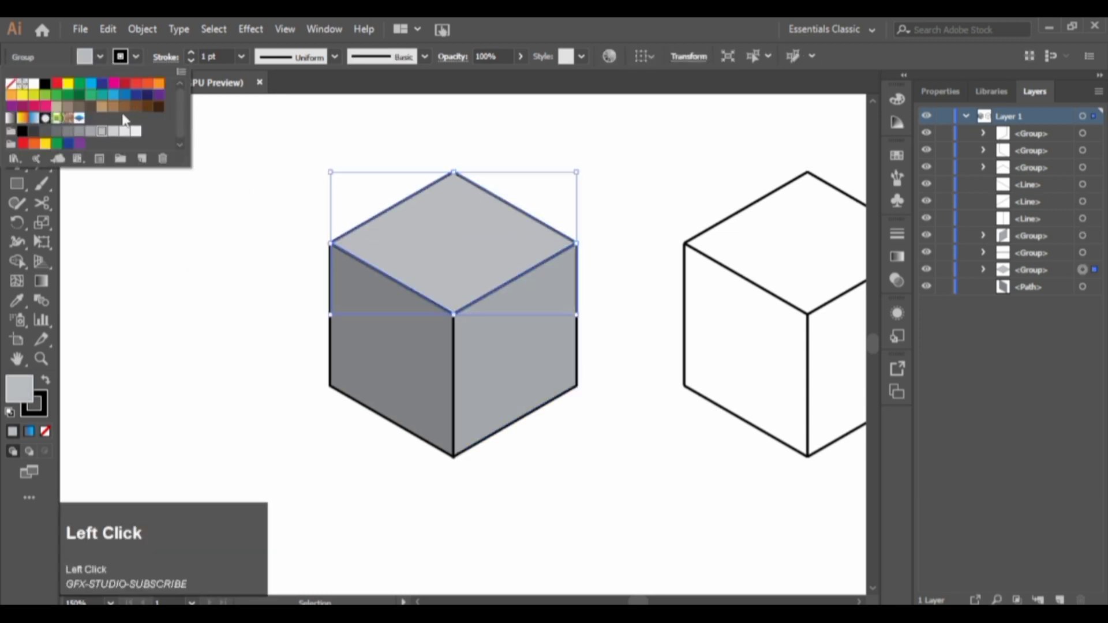
left_click(113, 132)
left_click(186, 197)
left_click(186, 197)
scroll(186, 197, "down", 1)
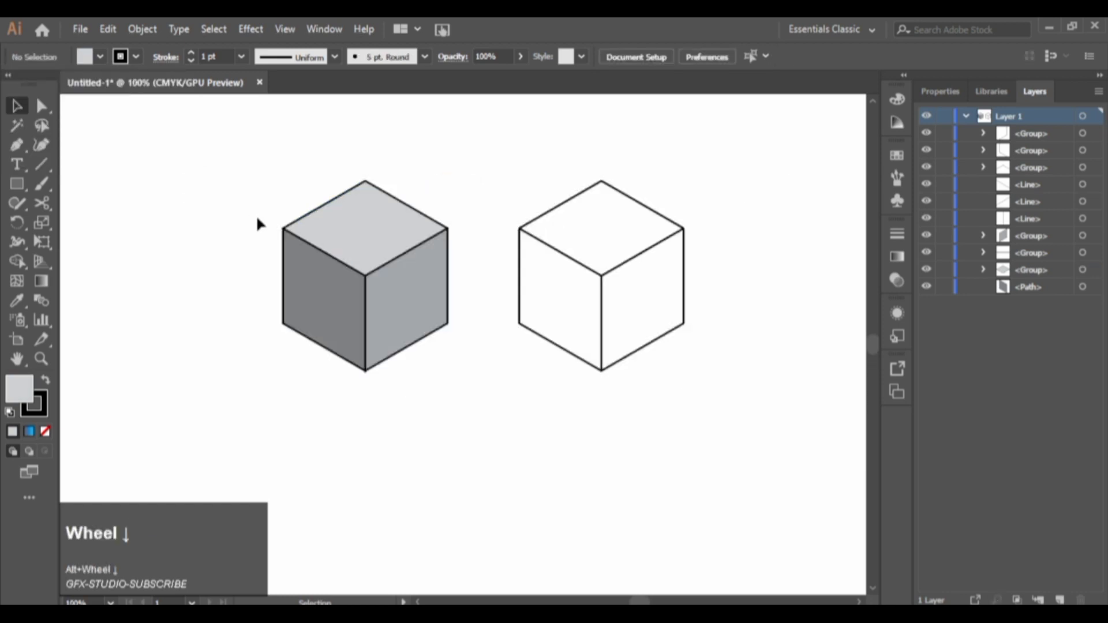
Group the three faces of the shaded cube and remove the group's stroke.
left_click_drag(281, 222, 340, 247)
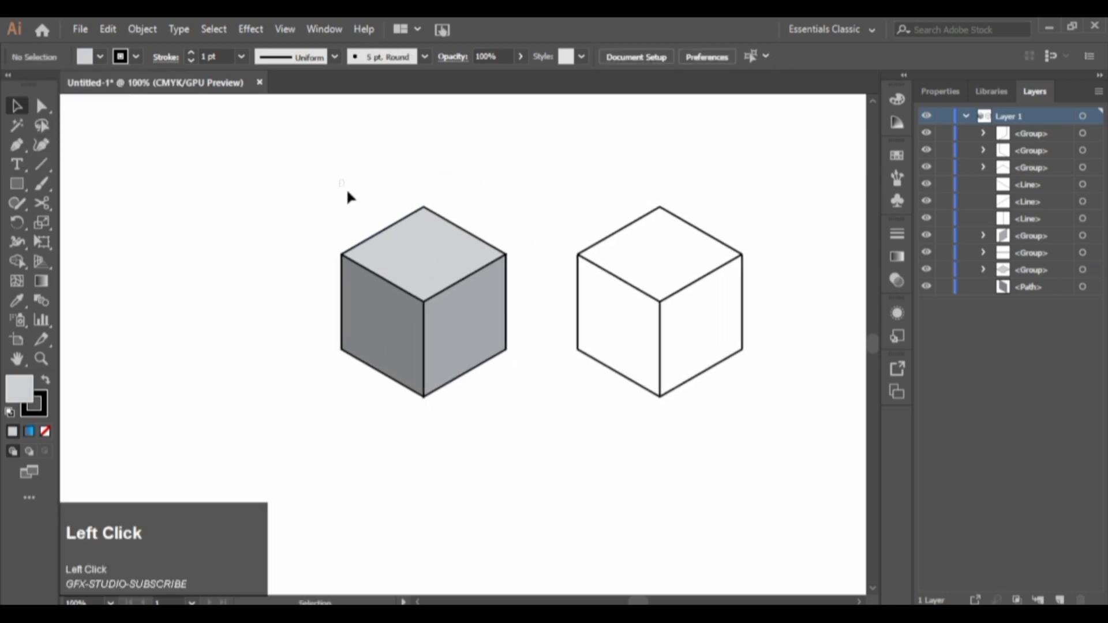
left_click_drag(347, 196, 511, 404)
right_click(362, 274)
left_click(398, 371)
left_click(99, 56)
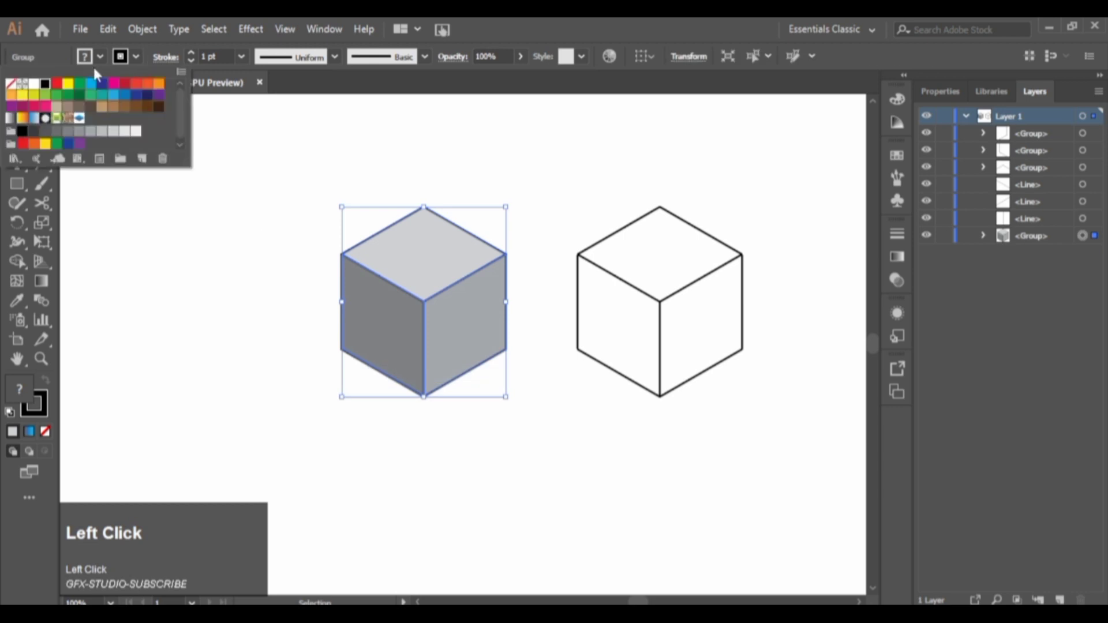
left_click(116, 228)
left_click(502, 244)
Move the outline cube exactly onto the shaded cube and hide the shaded cube's group.
left_click(663, 330)
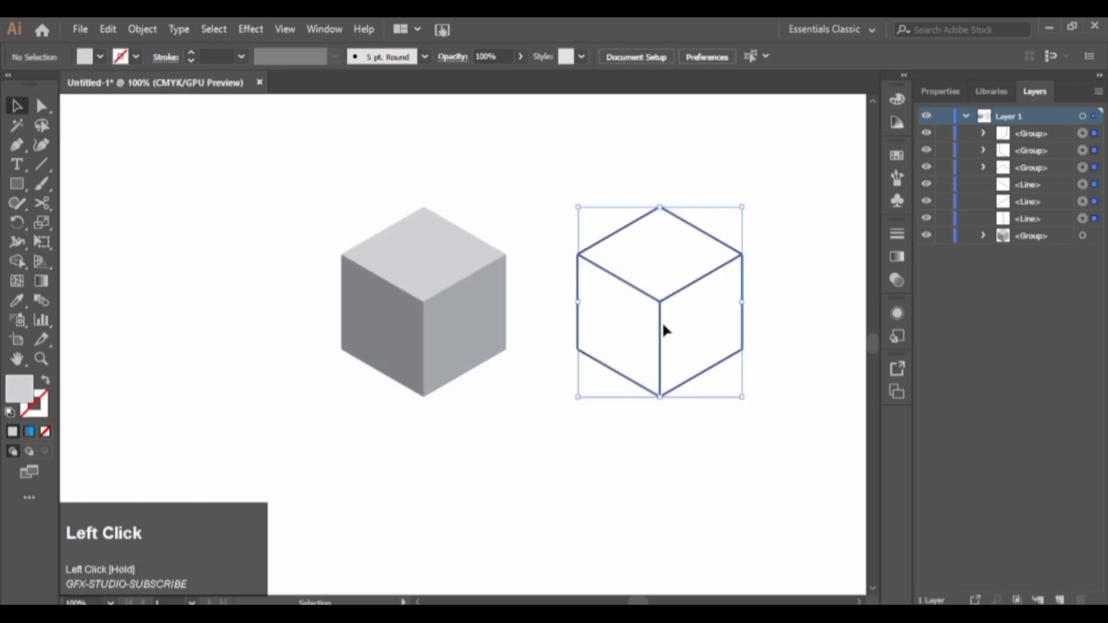
mouse_move(662, 321)
left_mouse_down()
mouse_move(418, 301)
mouse_move(421, 316)
left_mouse_up()
left_click(250, 200)
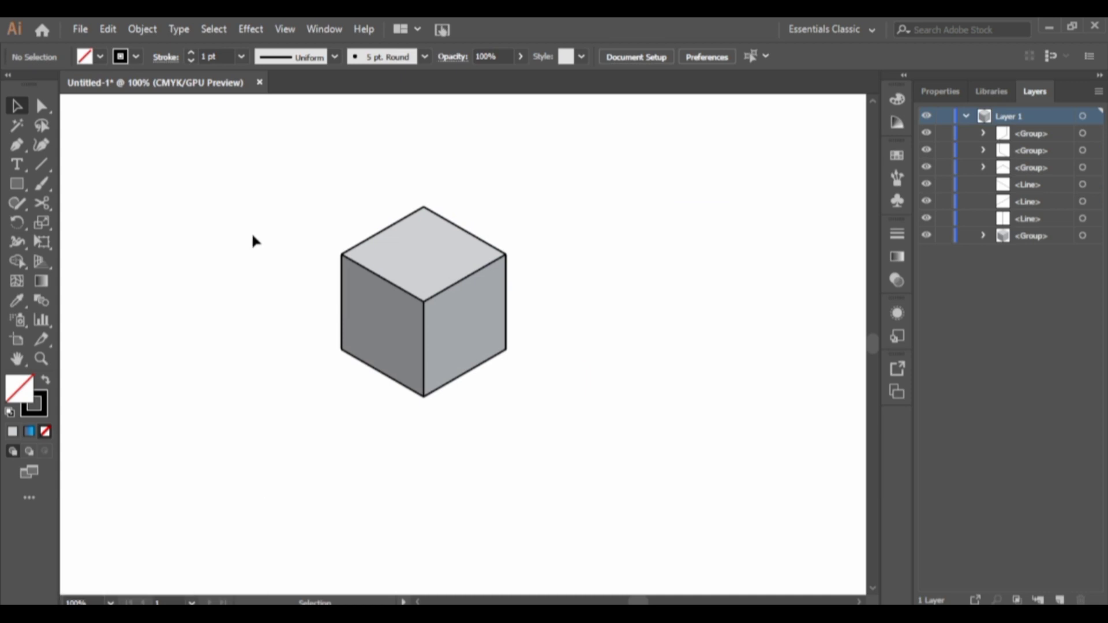
left_click(926, 235)
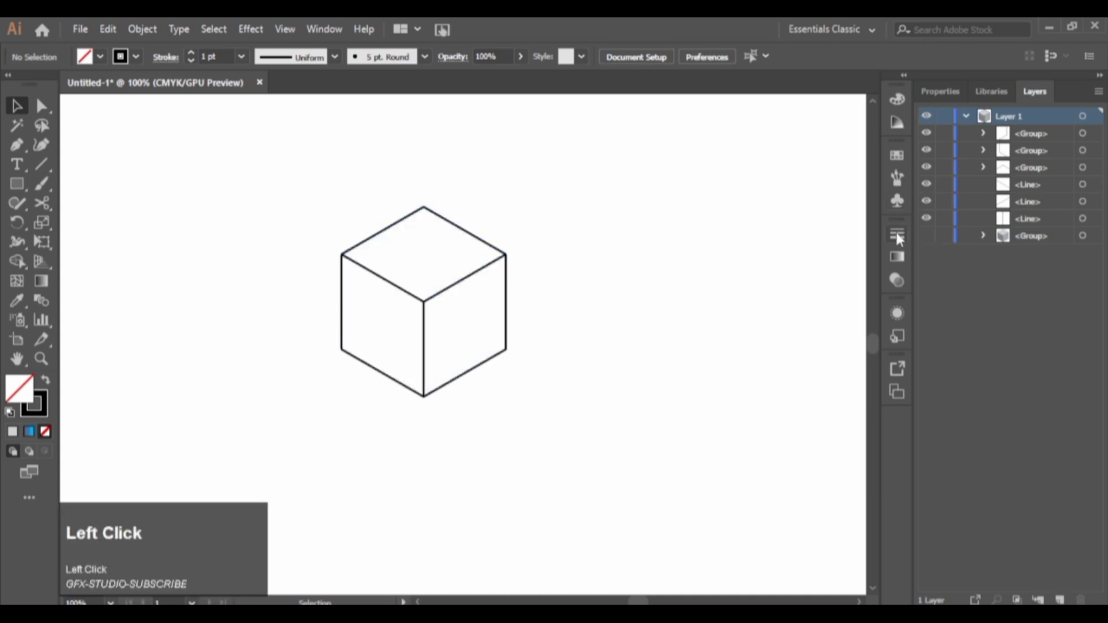
Extend the cube's central vertical line well past the cube's top and bottom corners.
left_click_drag(423, 310, 457, 118)
left_click(44, 109)
scroll(464, 150, "up", 1)
scroll(462, 145, "up", 1)
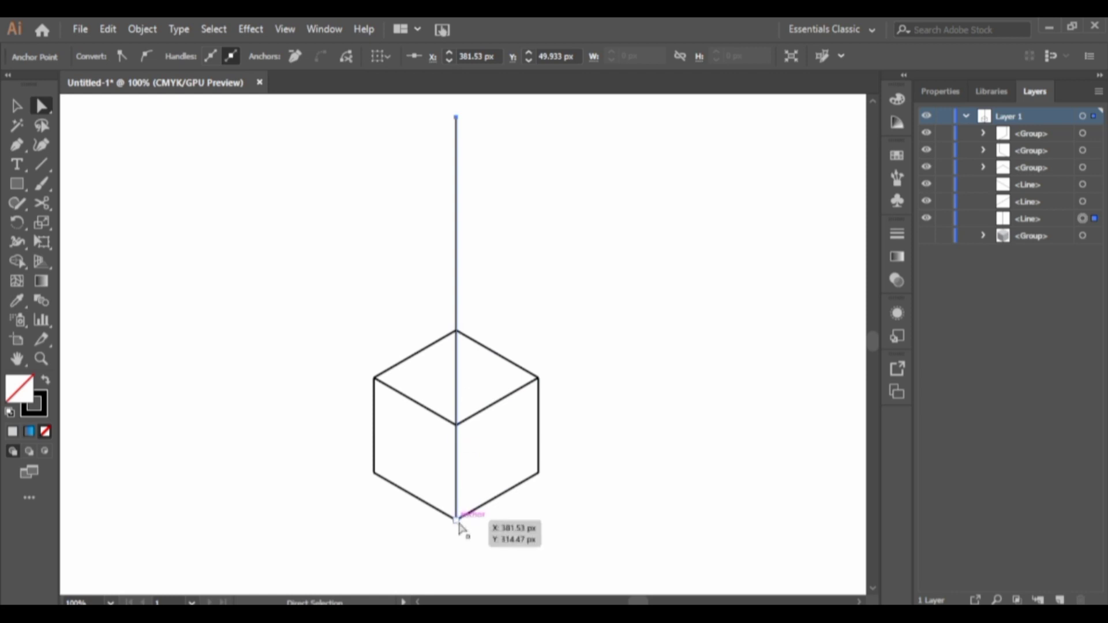
scroll(450, 490, "down", 1)
left_click_drag(457, 481, 456, 571)
scroll(474, 408, "up", 1)
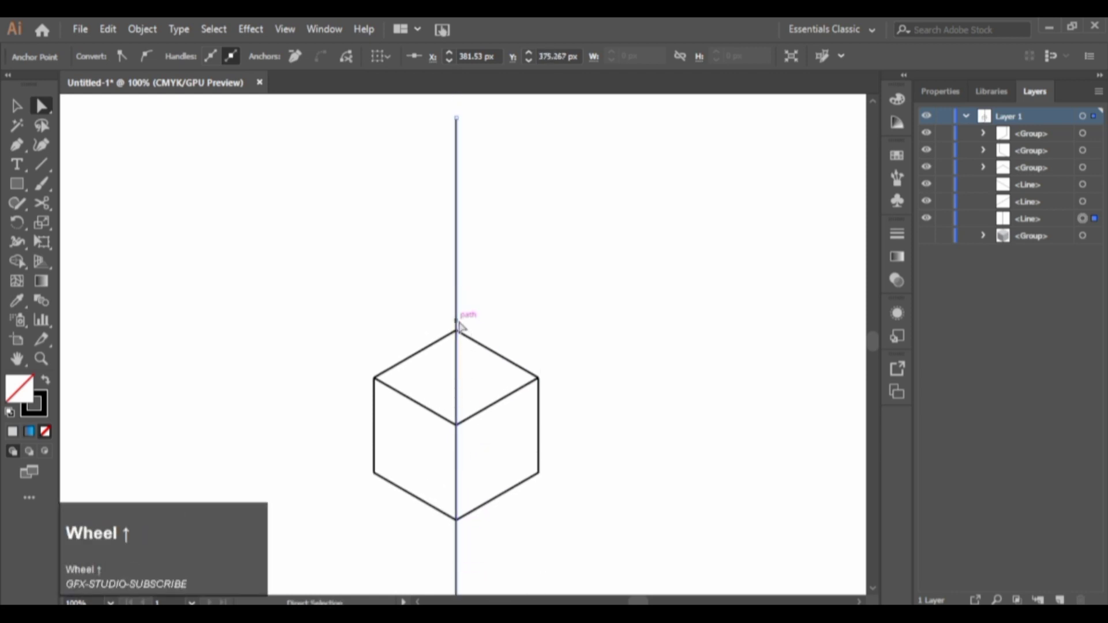
Make two rotated copies of the long vertical line about the cube's center, each turned a further 120°.
left_click(14, 105)
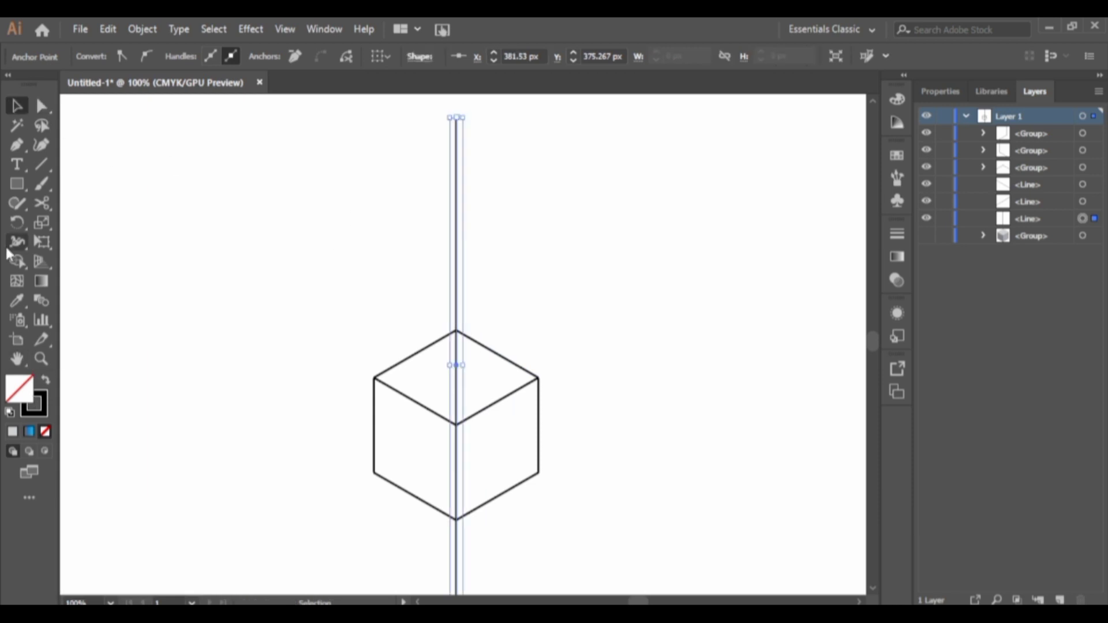
left_click(17, 223)
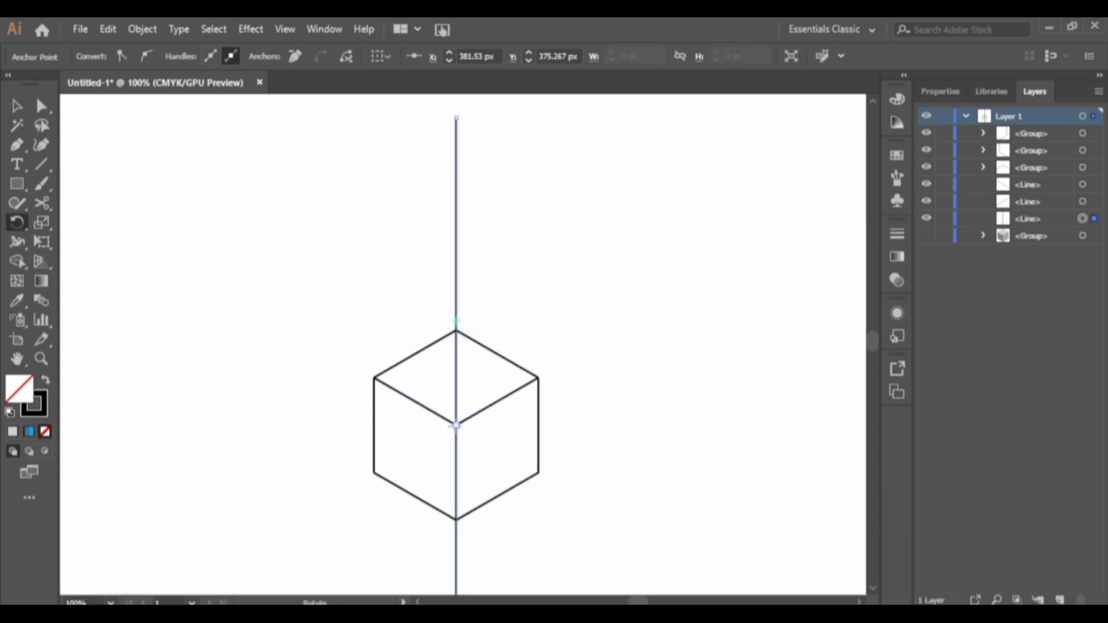
scroll(456, 404, "down", 1)
left_click(457, 368, "alt")
left_click(133, 458)
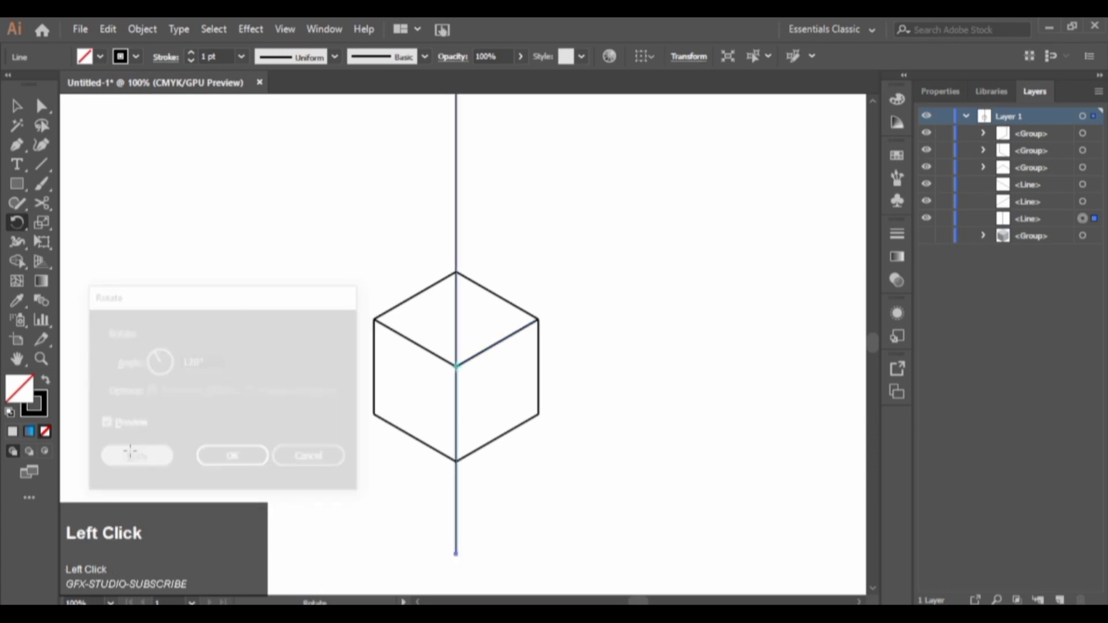
key("ctrl")
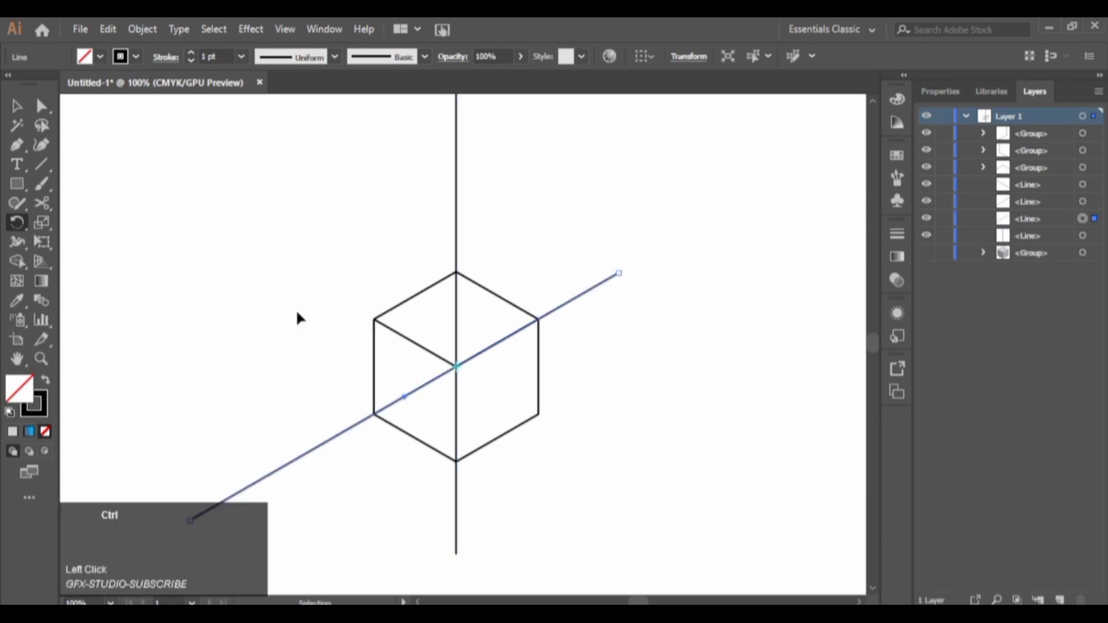
key("ctrl+d")
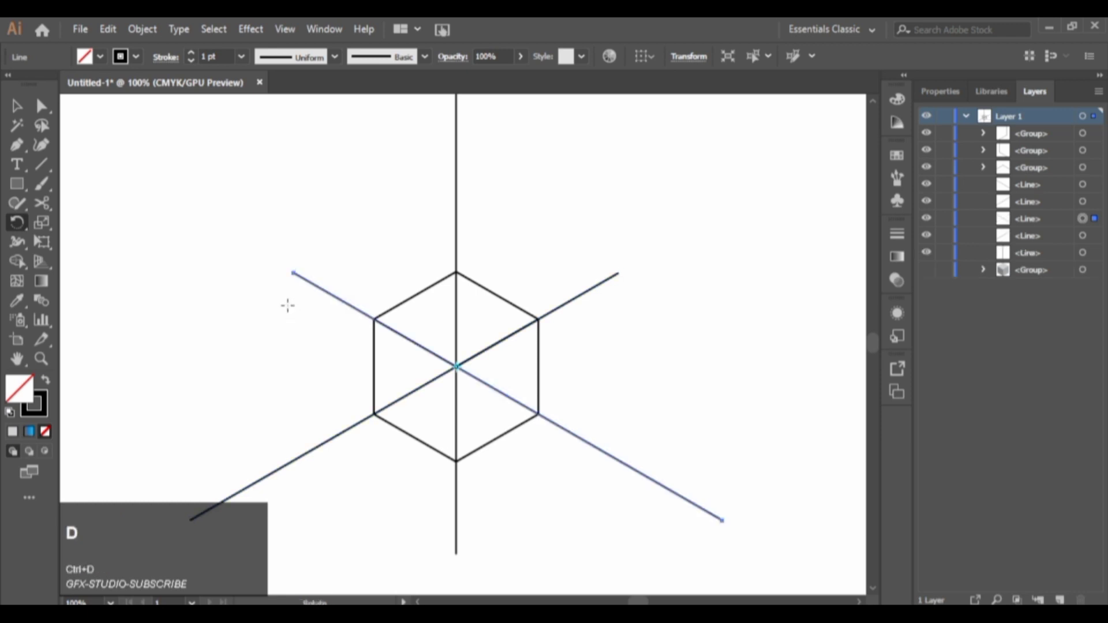
key("v")
left_click(179, 152)
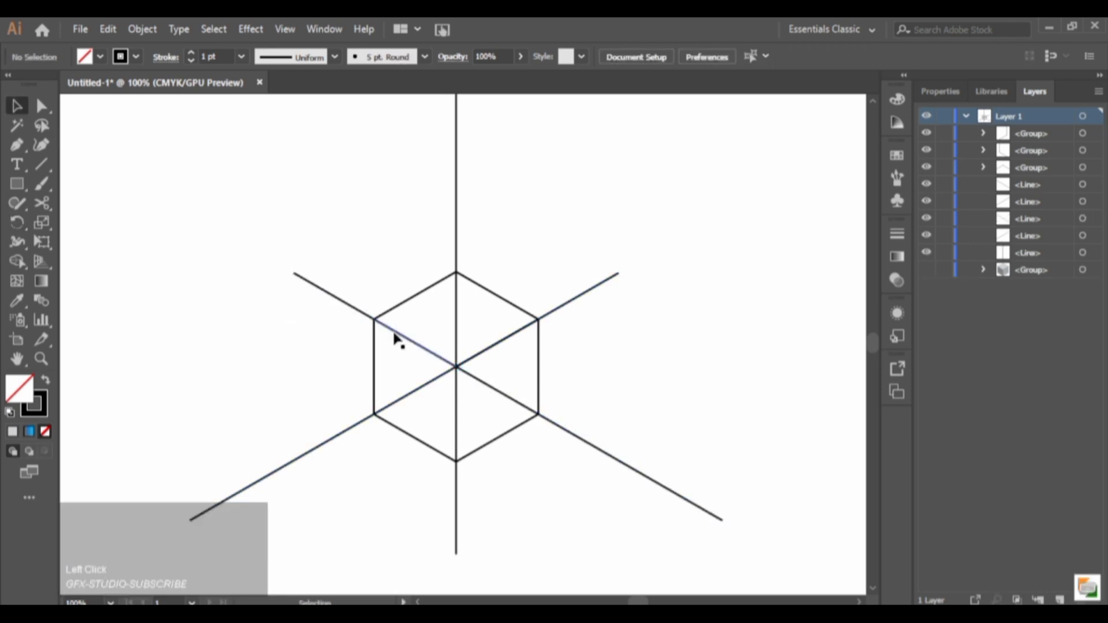
Draw a horizontal line through the cube's bottom corner and slanted lines through its two upper side corners, forming a large triangle.
left_click(40, 164)
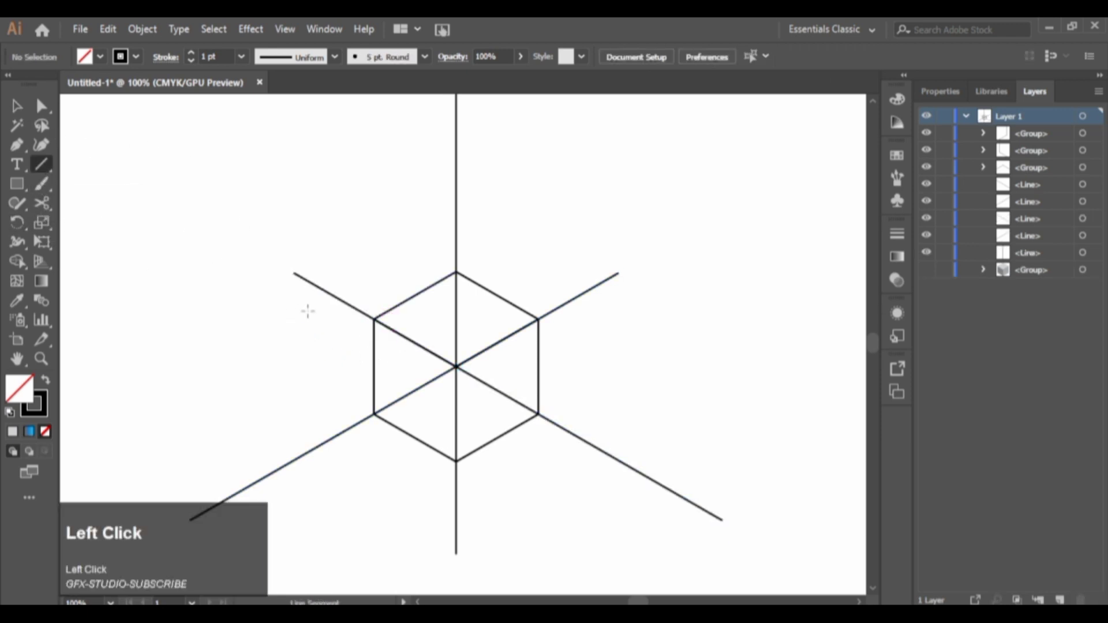
left_click_drag(456, 462, 764, 472)
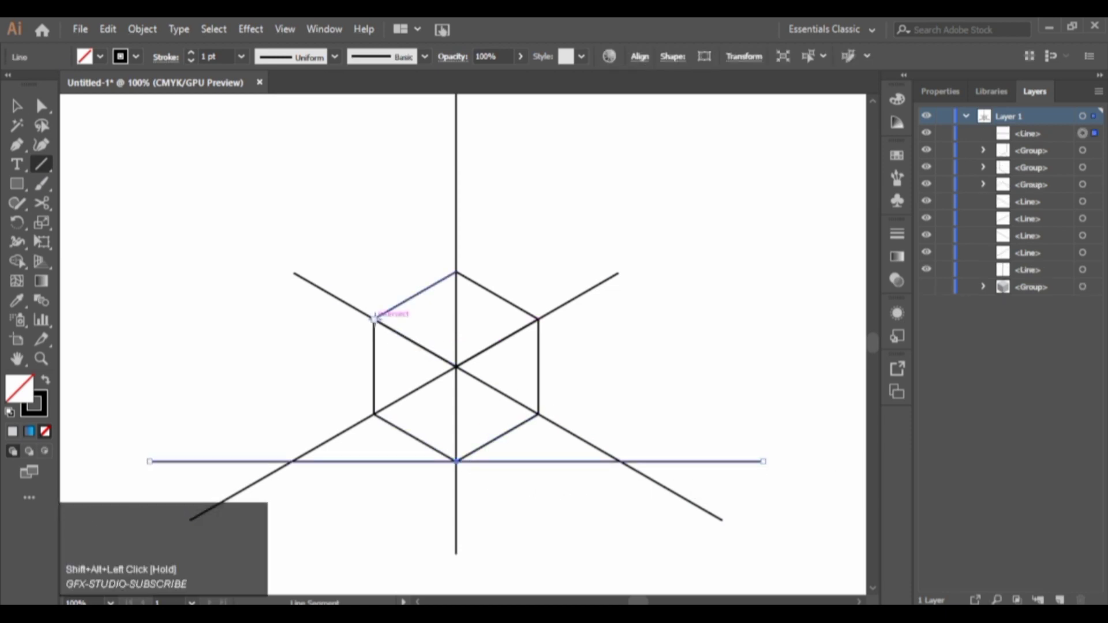
left_click_drag(374, 317, 477, 139)
left_click_drag(537, 318, 644, 502)
left_click(18, 106)
left_click(203, 178)
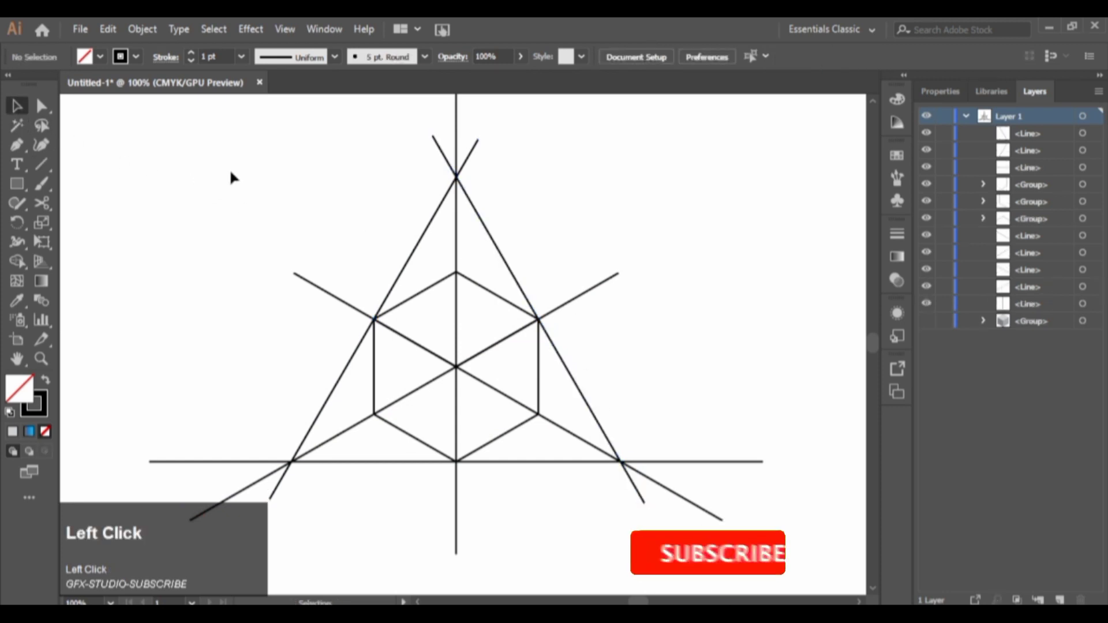
Select all the lines and use Shape Builder to create the six small triangles between the hexagon and the large triangle.
mouse_move(230, 168)
left_mouse_down()
mouse_move(527, 441)
mouse_move(148, 275)
left_mouse_up()
left_click(18, 261)
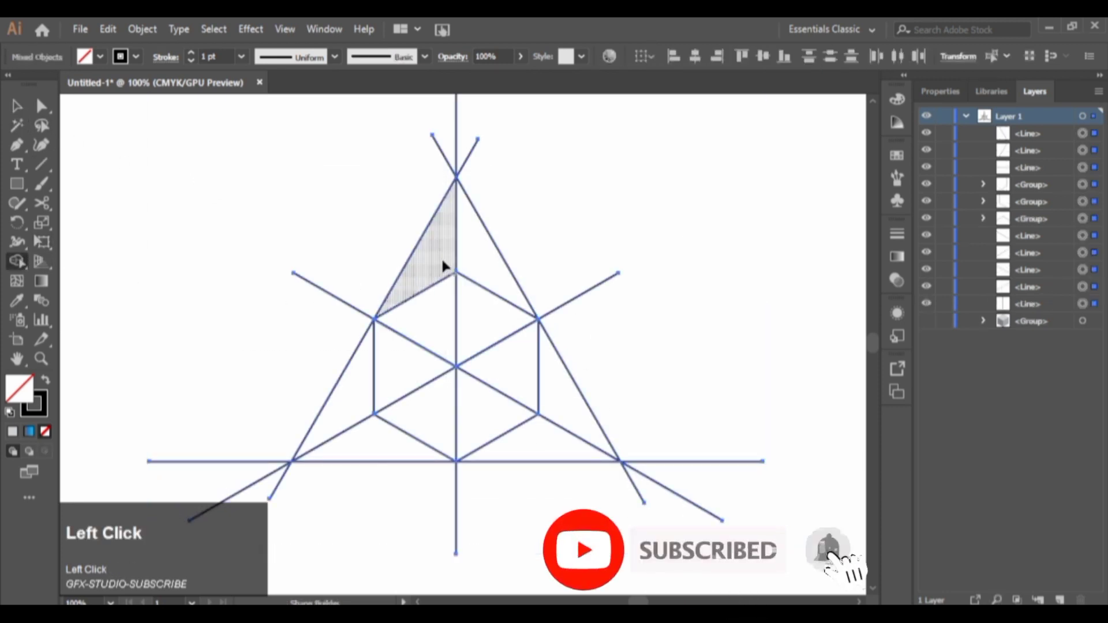
left_click(488, 270)
left_click(422, 281)
left_click(343, 390)
left_click(409, 451)
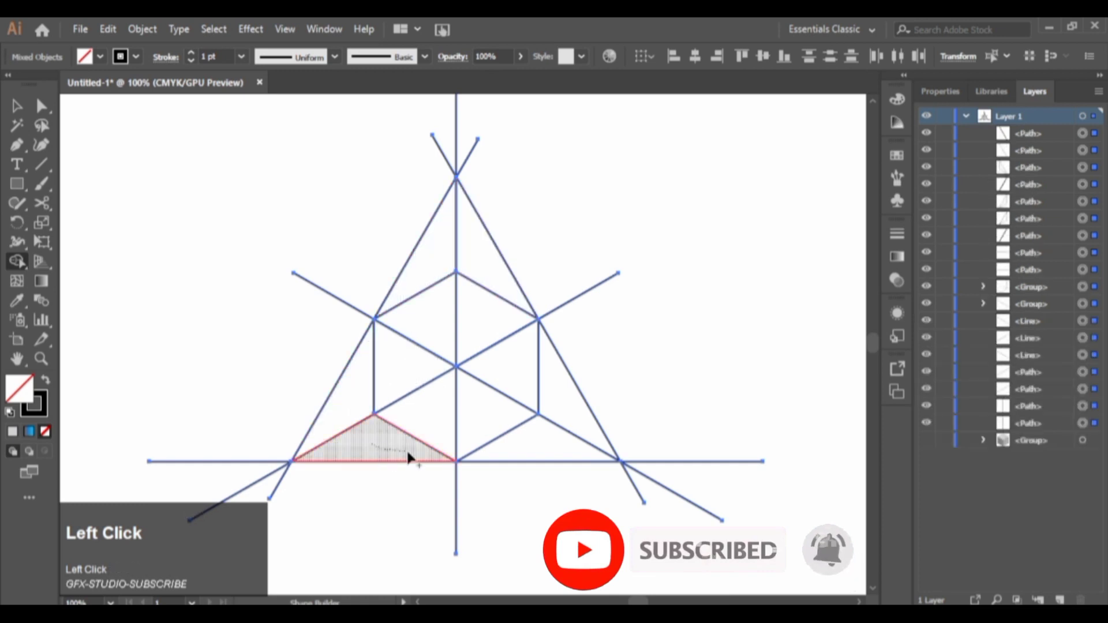
left_click(567, 439)
left_click(568, 394)
left_click(16, 106)
left_click(366, 215)
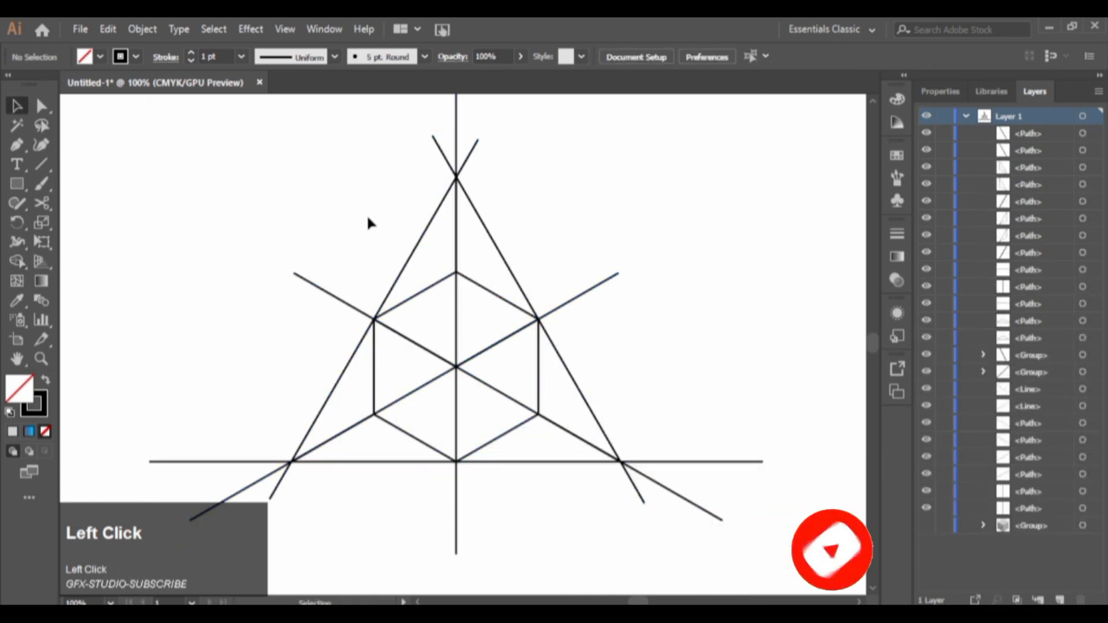
Fill the two small triangles along the large triangle's right edge with a medium-dark gray swatch and group them.
left_click(492, 241)
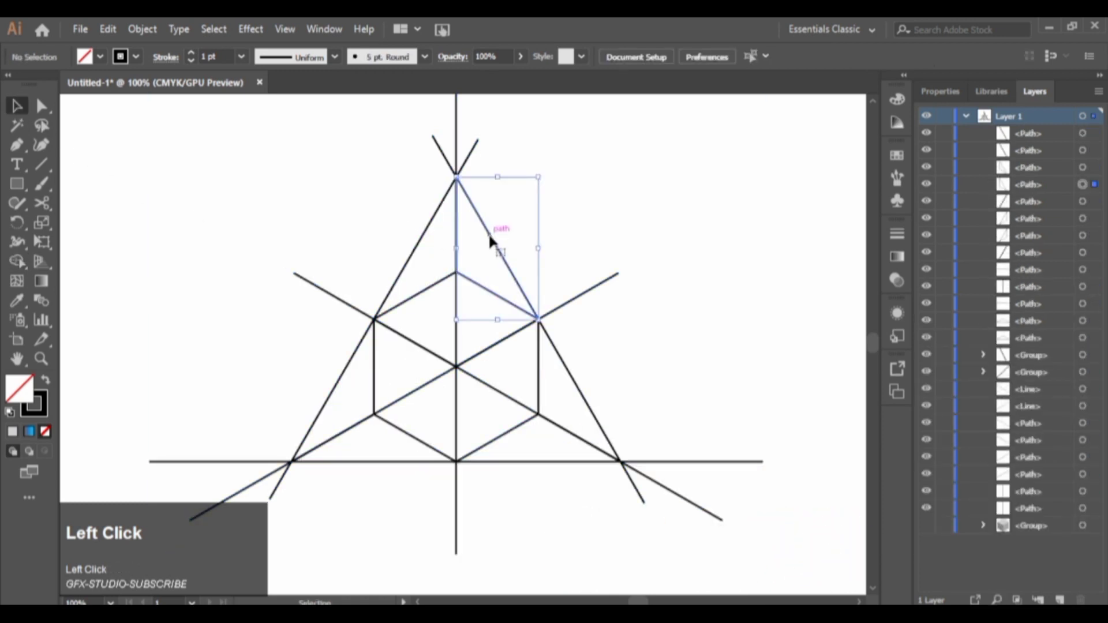
left_click(599, 423, "shift")
left_click(100, 56)
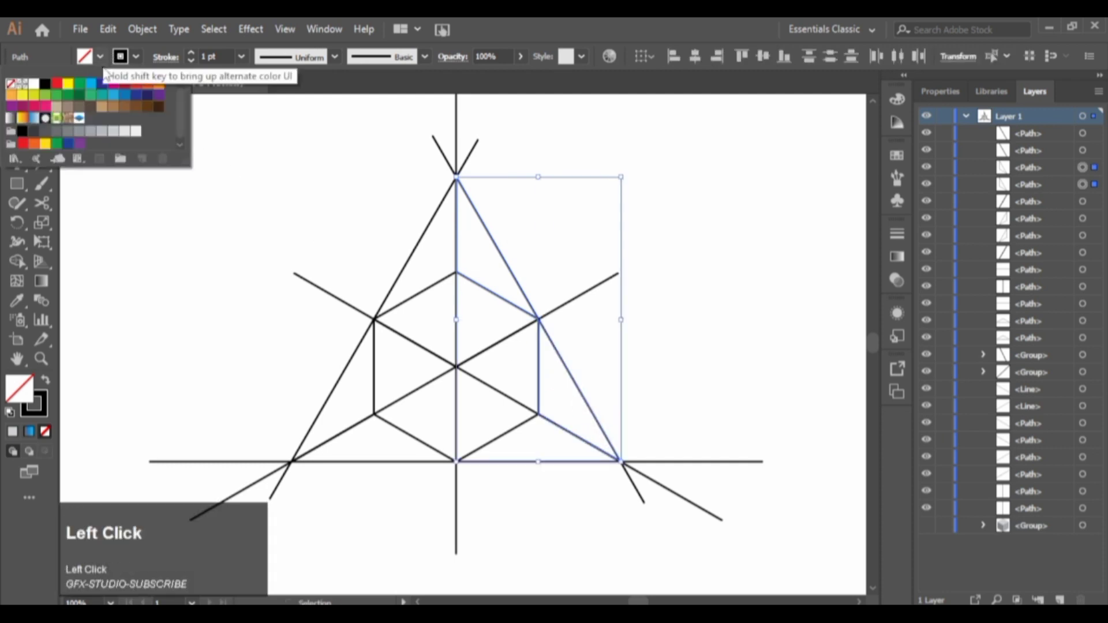
left_click(56, 132)
left_click(218, 149)
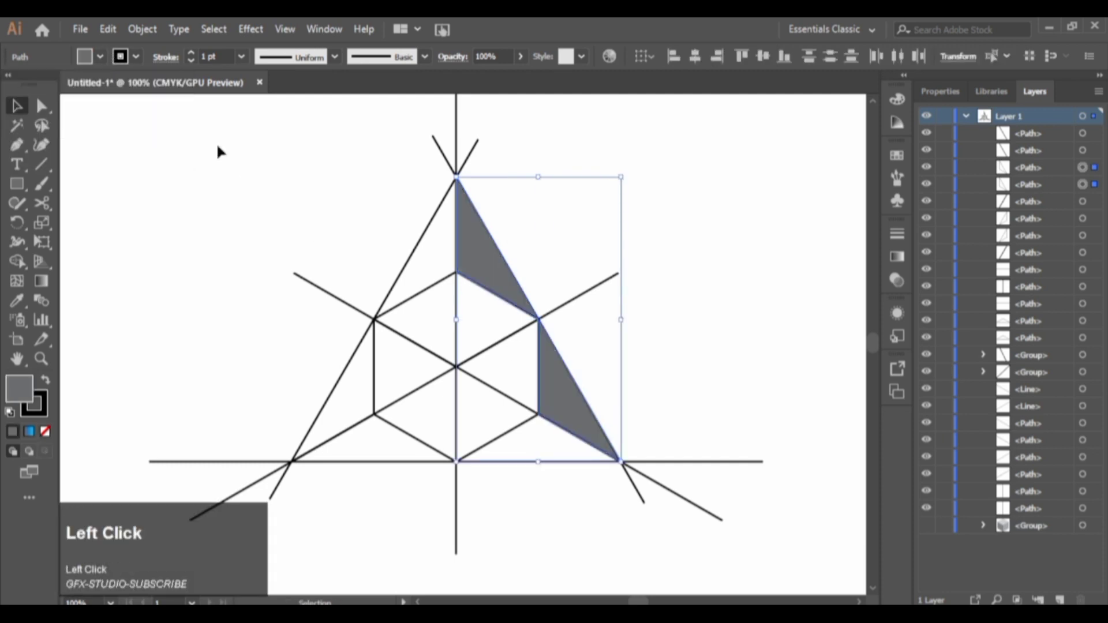
left_click(359, 224)
left_click(478, 258)
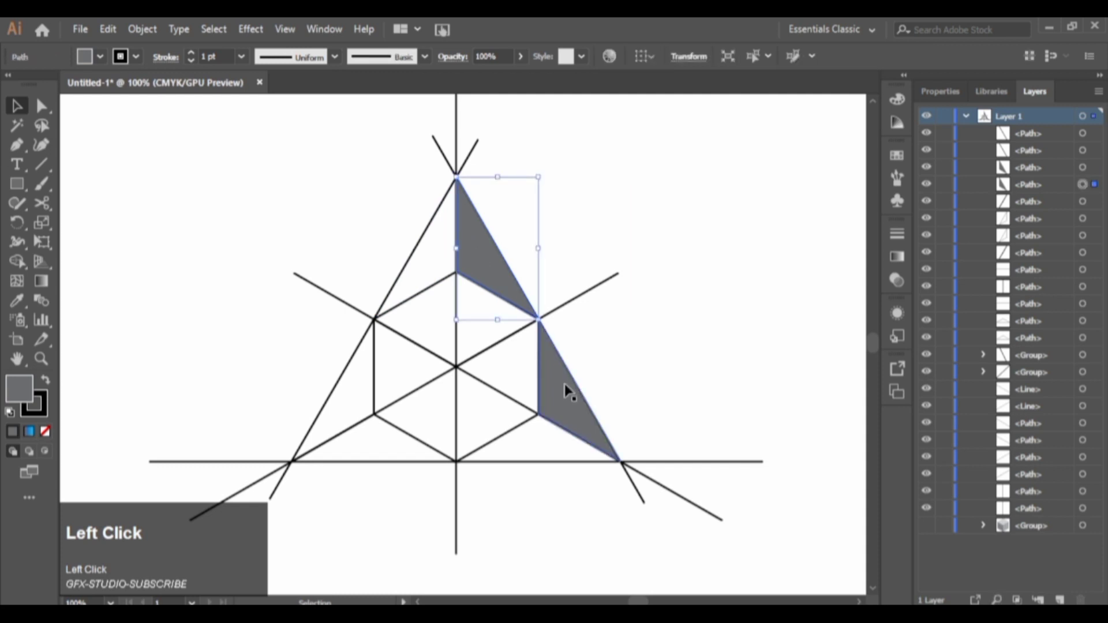
left_click(565, 385, "shift")
right_click(565, 383)
left_click(582, 164)
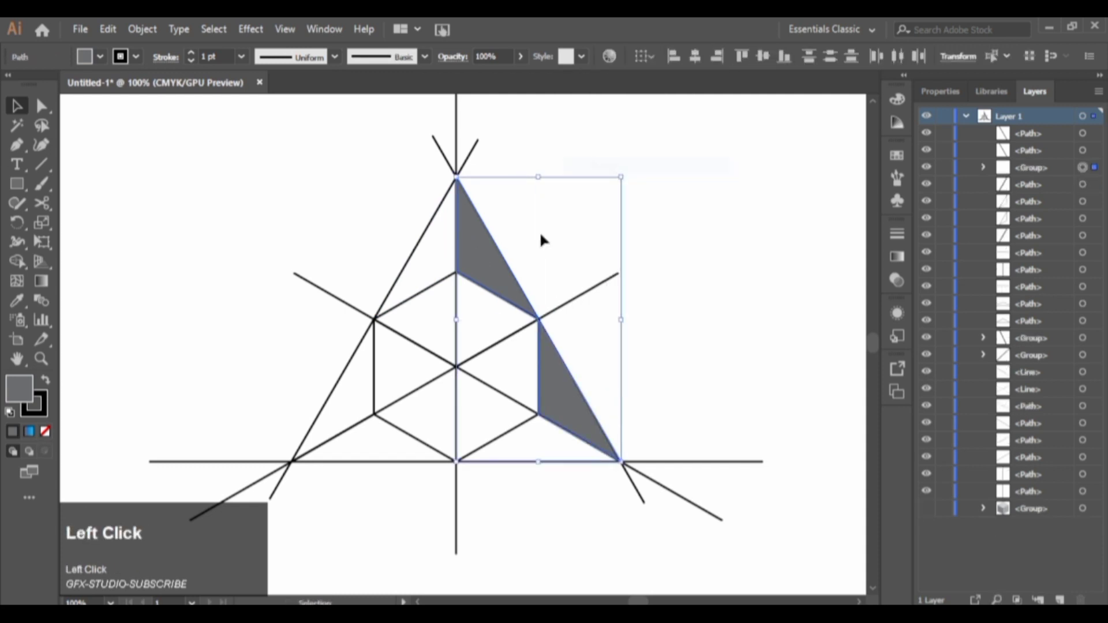
Fill the two small triangles along the large triangle's left edge with the very dark gray swatch beside black and group them.
left_click(420, 274)
left_click(354, 363, "shift")
left_click(85, 56)
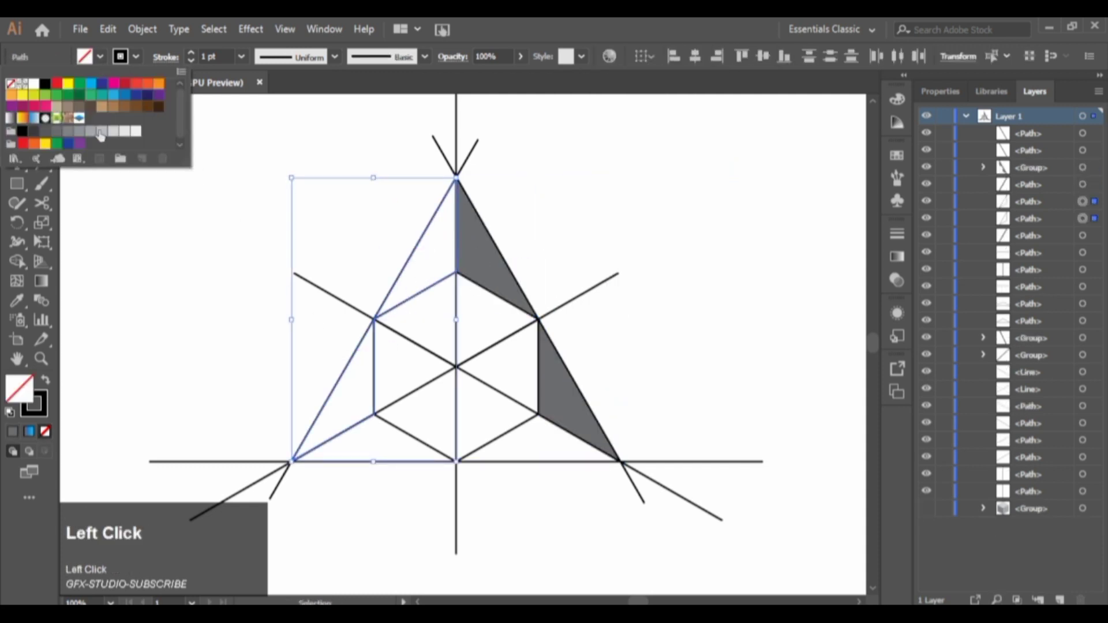
left_click(36, 137)
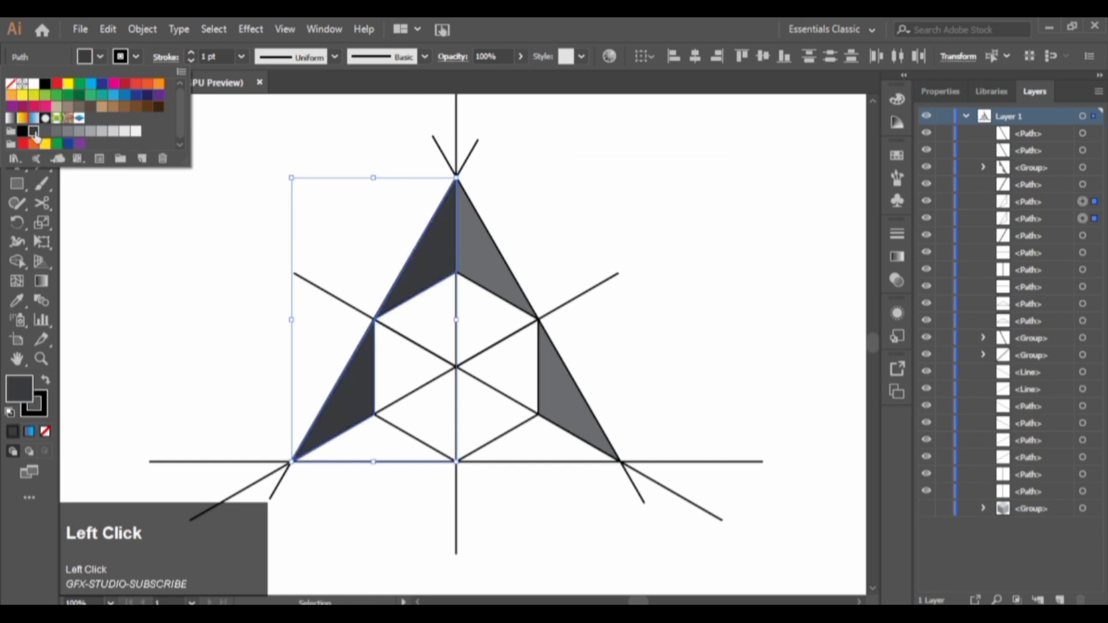
right_click(390, 276)
left_click(421, 367)
Fill the two small triangles along the large triangle's bottom edge with black and group them.
left_click(390, 472)
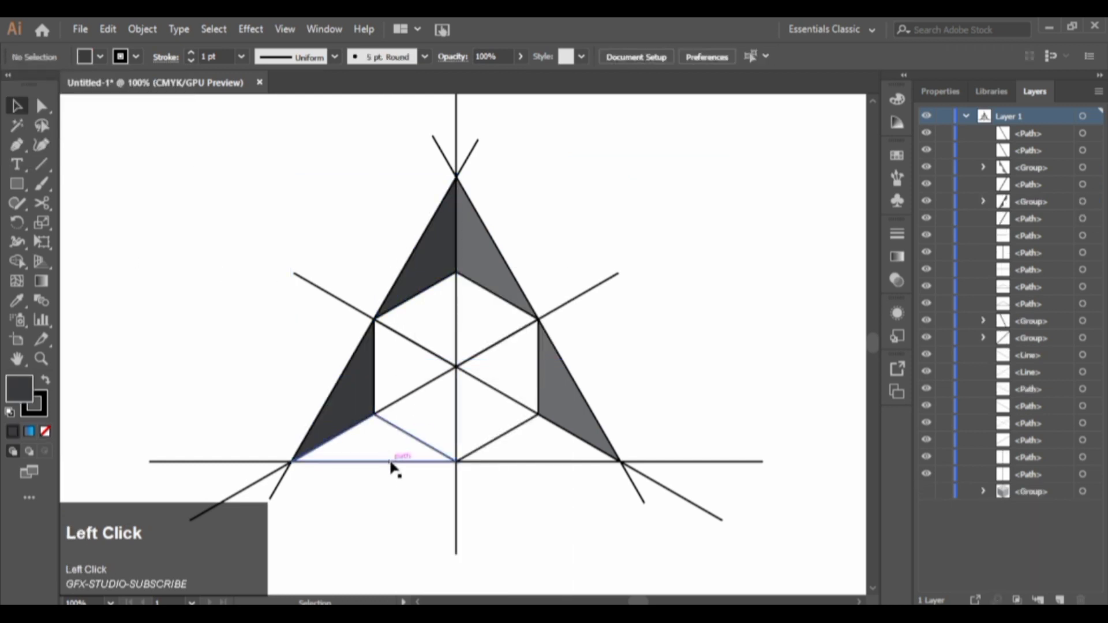
left_click(391, 461)
left_click(507, 462, "shift")
left_click(99, 57)
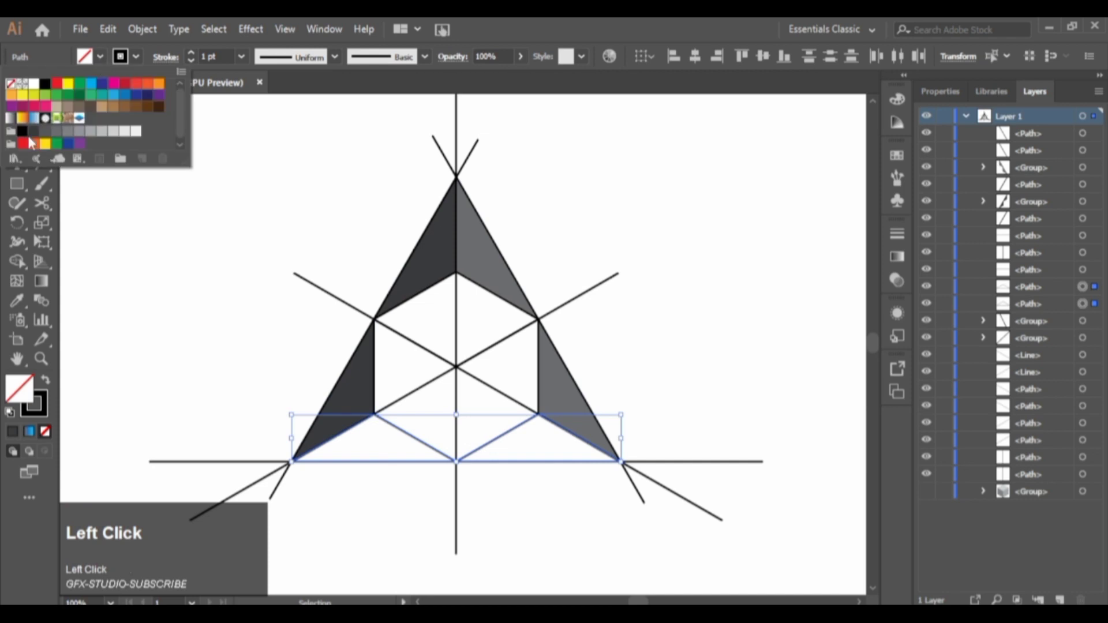
left_click(13, 137)
right_click(382, 451)
left_click(416, 229)
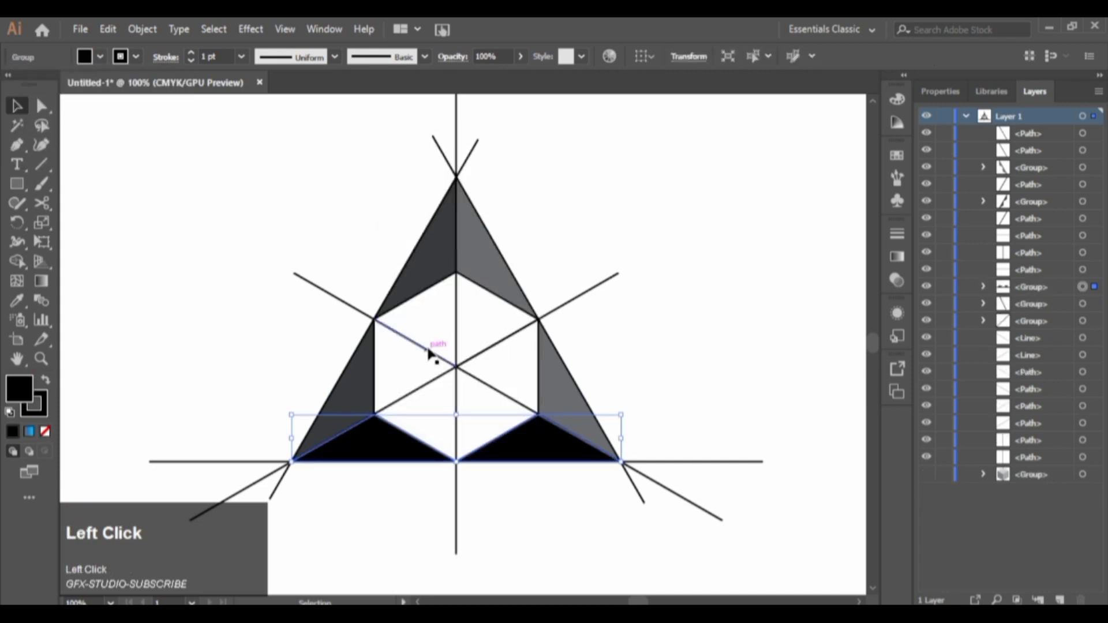
Combine the three triangle pairs into one group and hide that group.
left_click(564, 386, "shift")
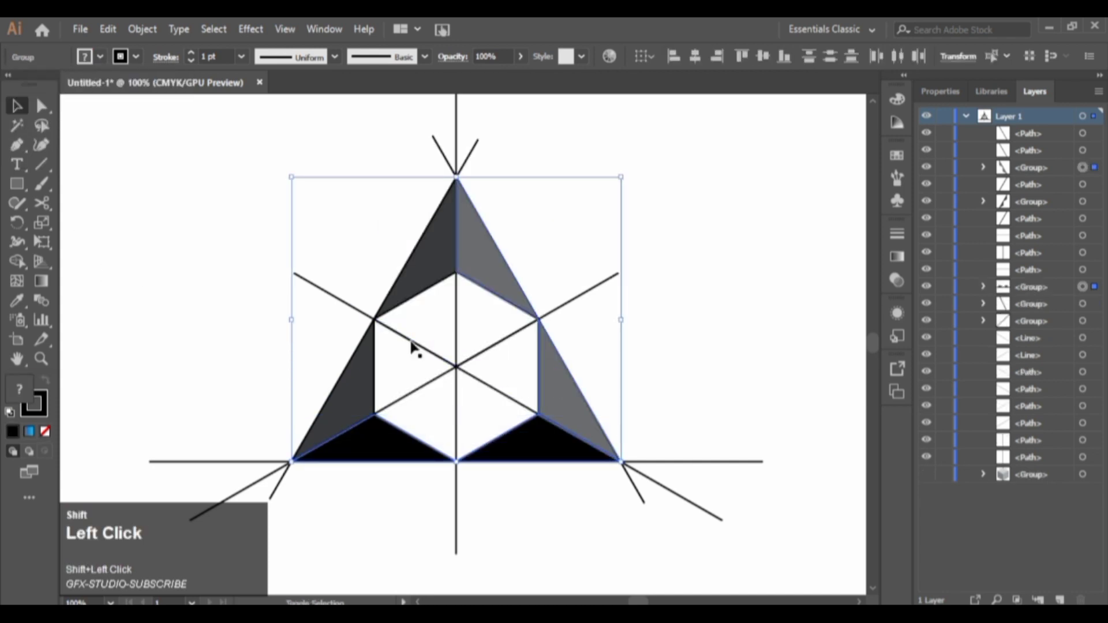
right_click(364, 356)
left_click(416, 450)
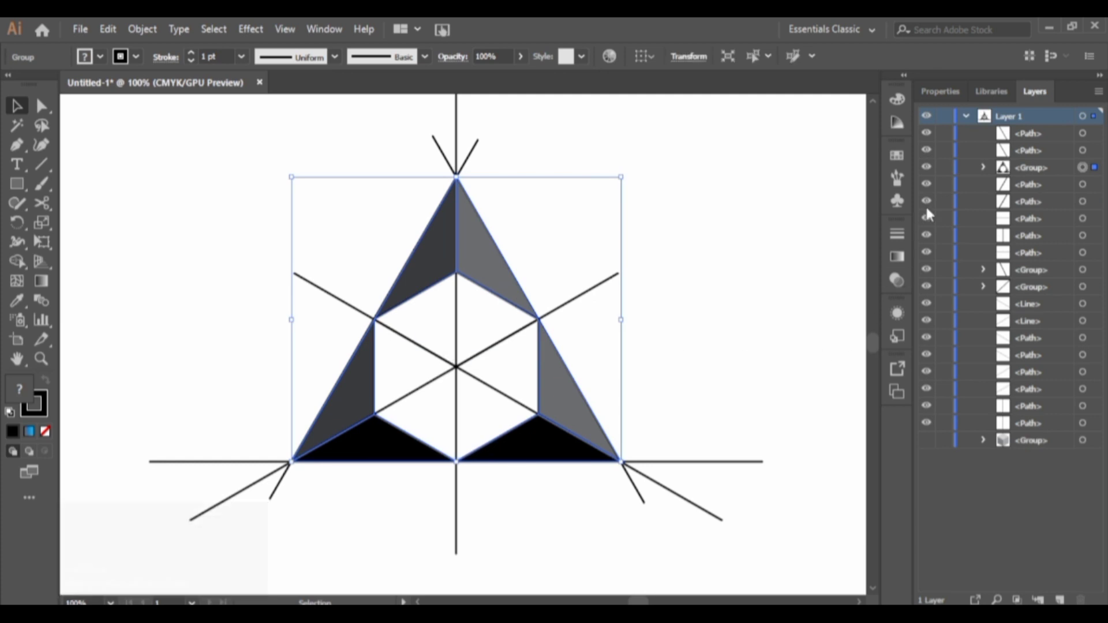
left_click(926, 168)
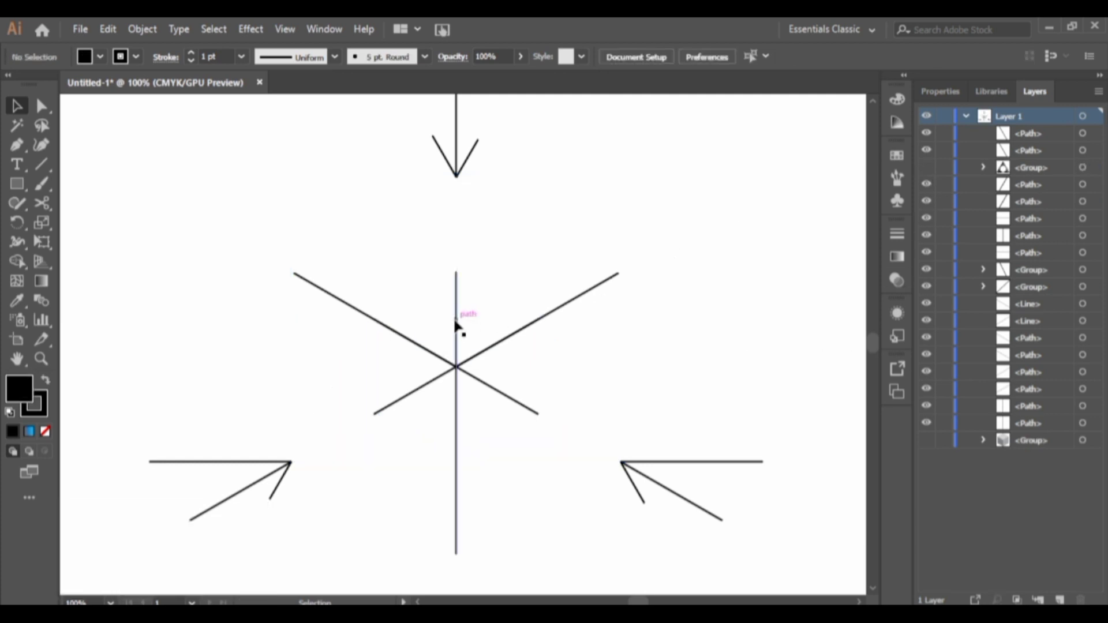
Select all the leftover construction lines and delete them.
scroll(456, 325, "down", 1)
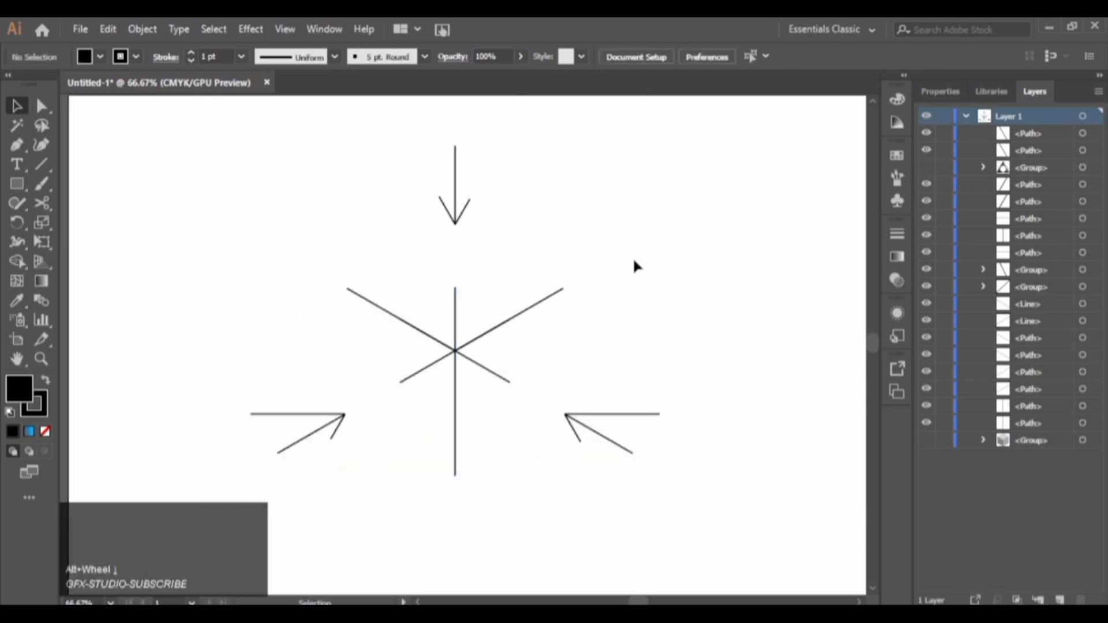
left_click_drag(238, 155, 660, 525)
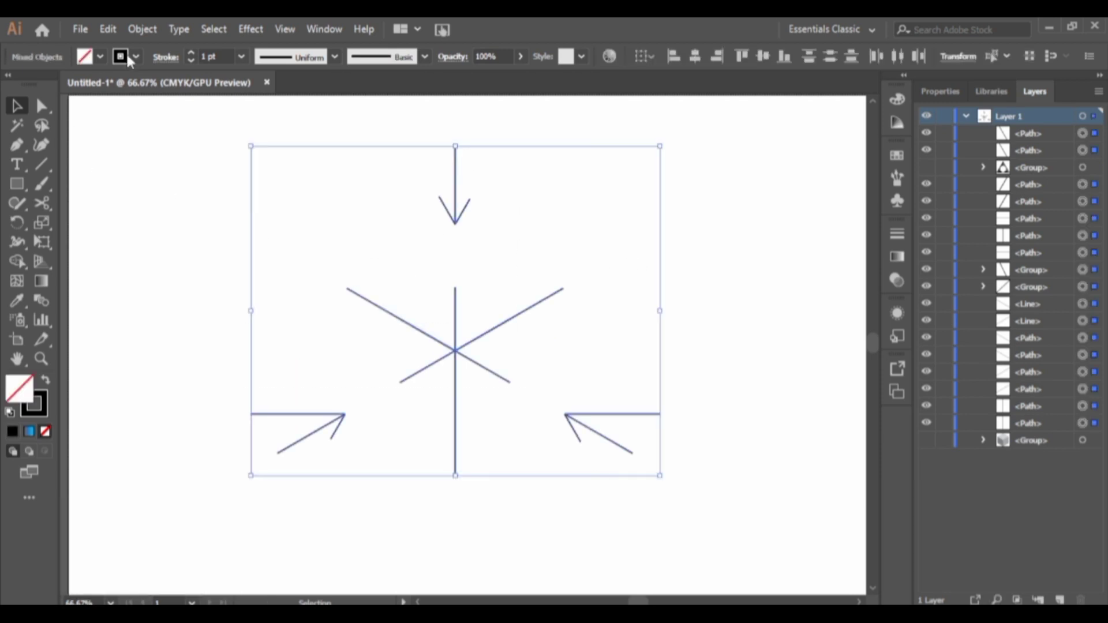
left_click(108, 29)
left_click(107, 215)
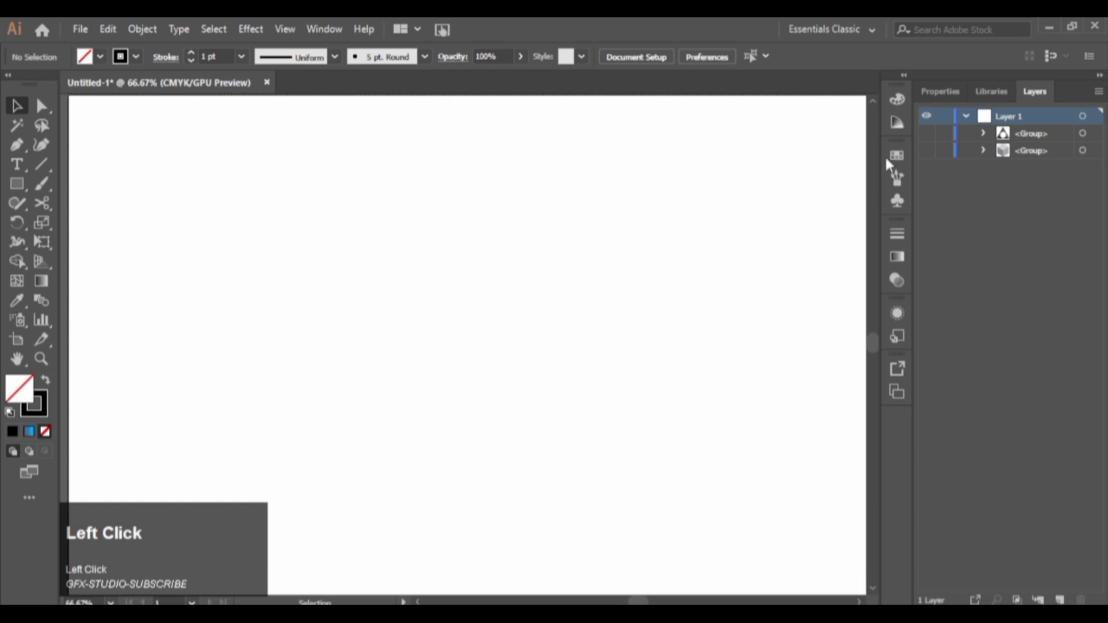
Show the two hidden groups and remove the stroke from the dark triangle frame.
left_click(926, 134)
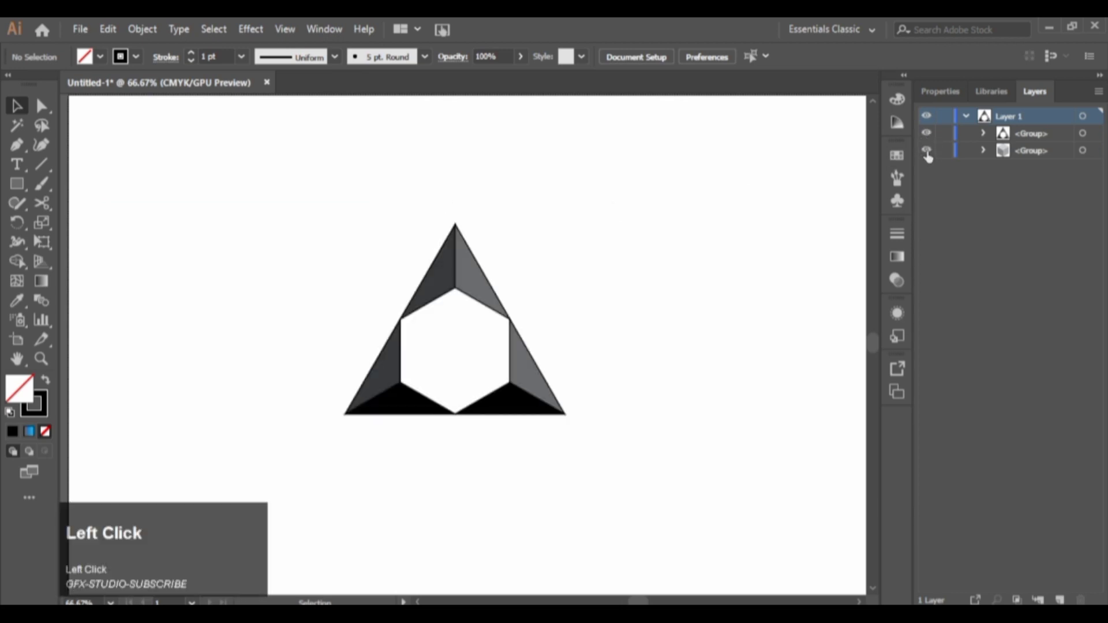
left_click(926, 152)
left_click(434, 271)
left_click(100, 56)
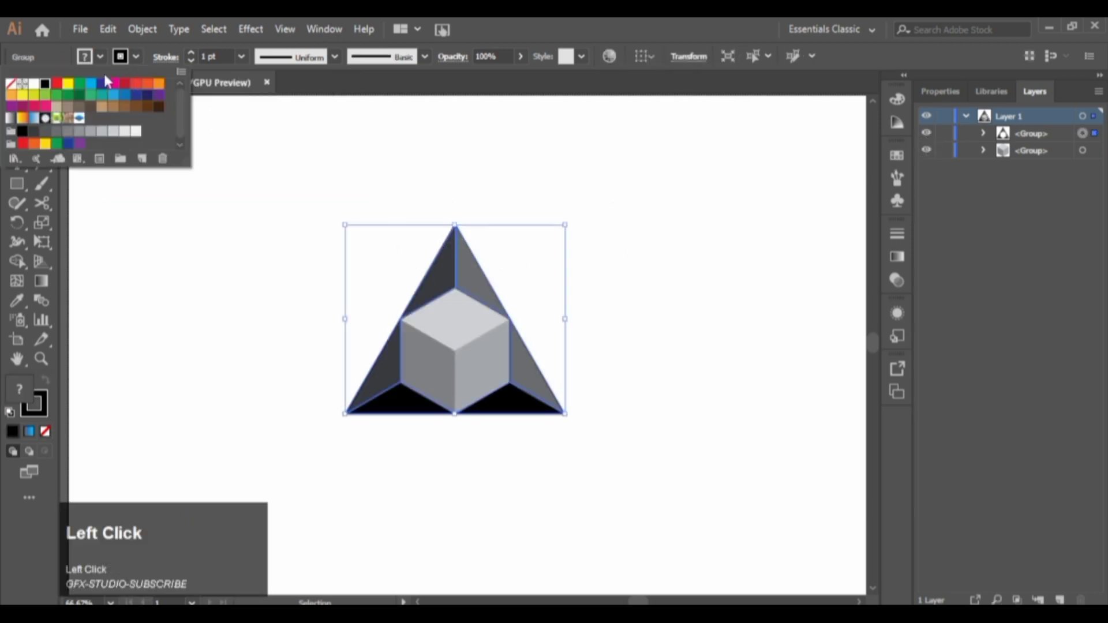
left_click(12, 87)
left_click(286, 165)
Fill the cube group with the black-to-blue linear gradient.
left_click(385, 249)
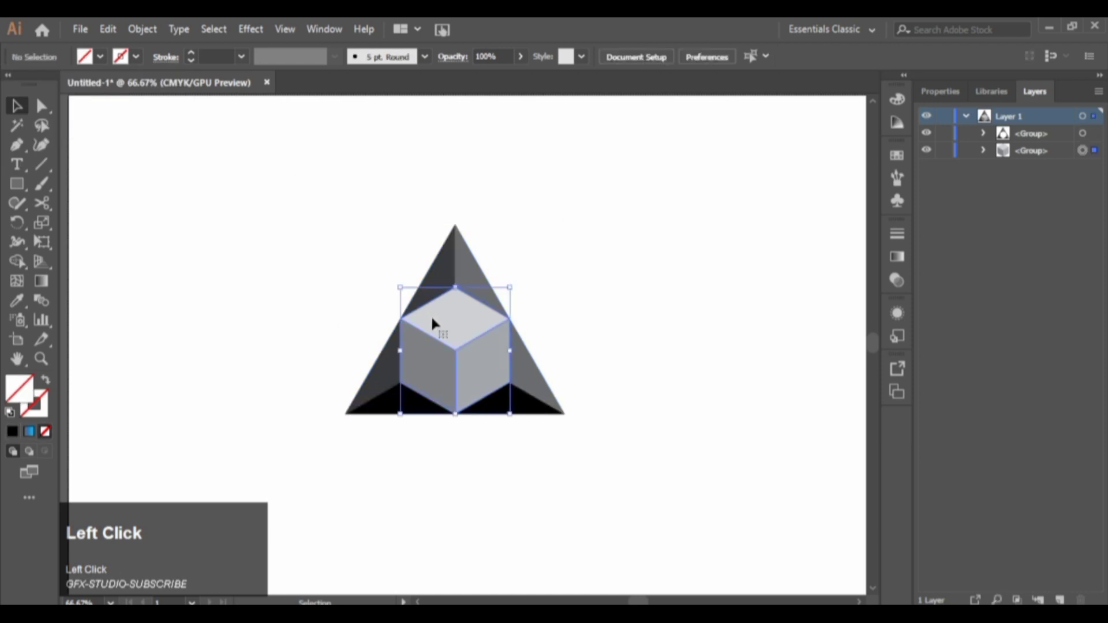
left_click(896, 255)
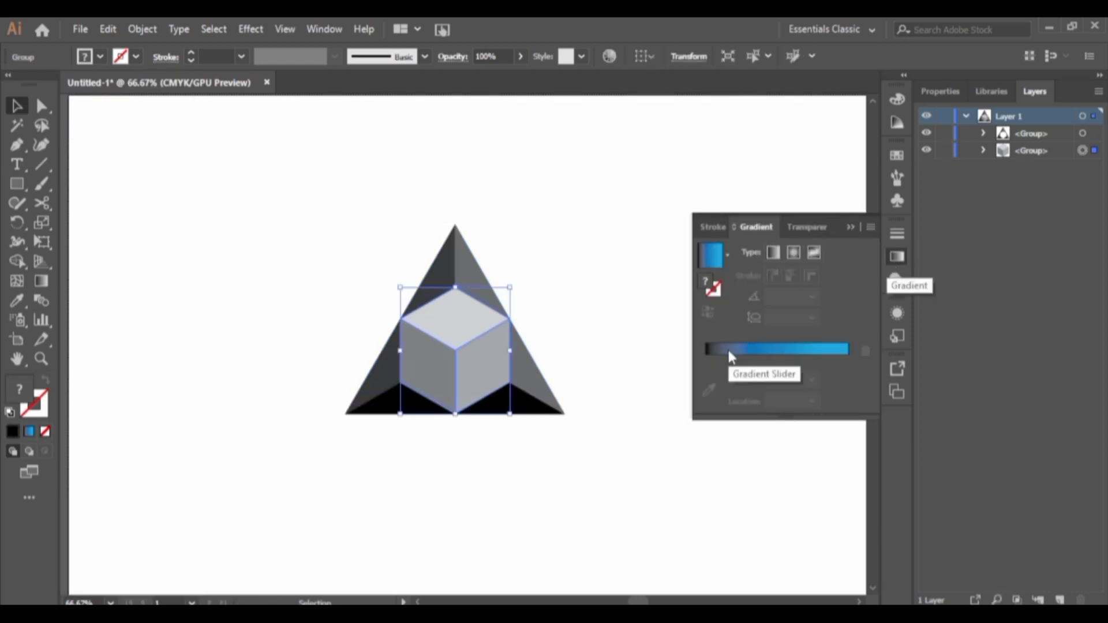
left_click(712, 256)
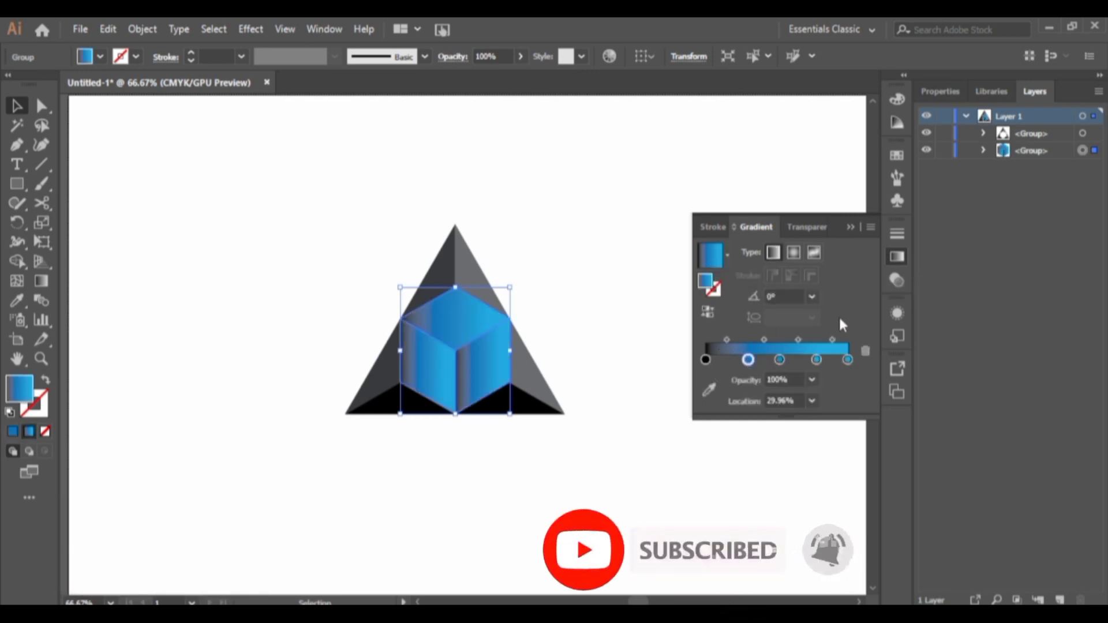
left_click(849, 228)
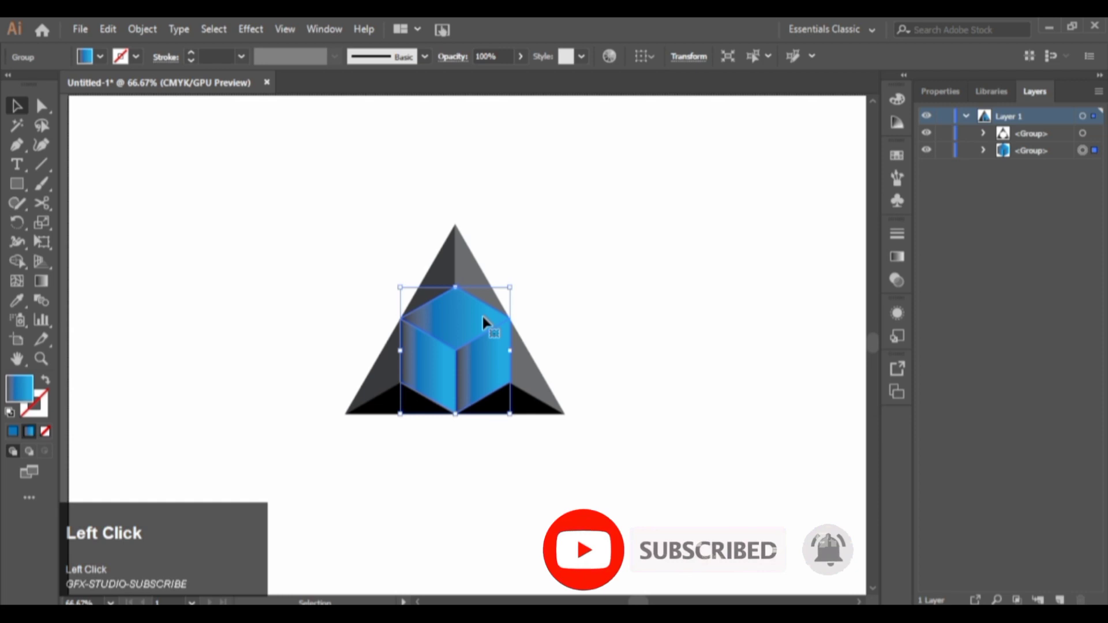
Ungroup the cube so its faces can be edited separately.
left_click(210, 298)
left_click(423, 311)
right_click(424, 312)
left_click(498, 448)
left_click(346, 242)
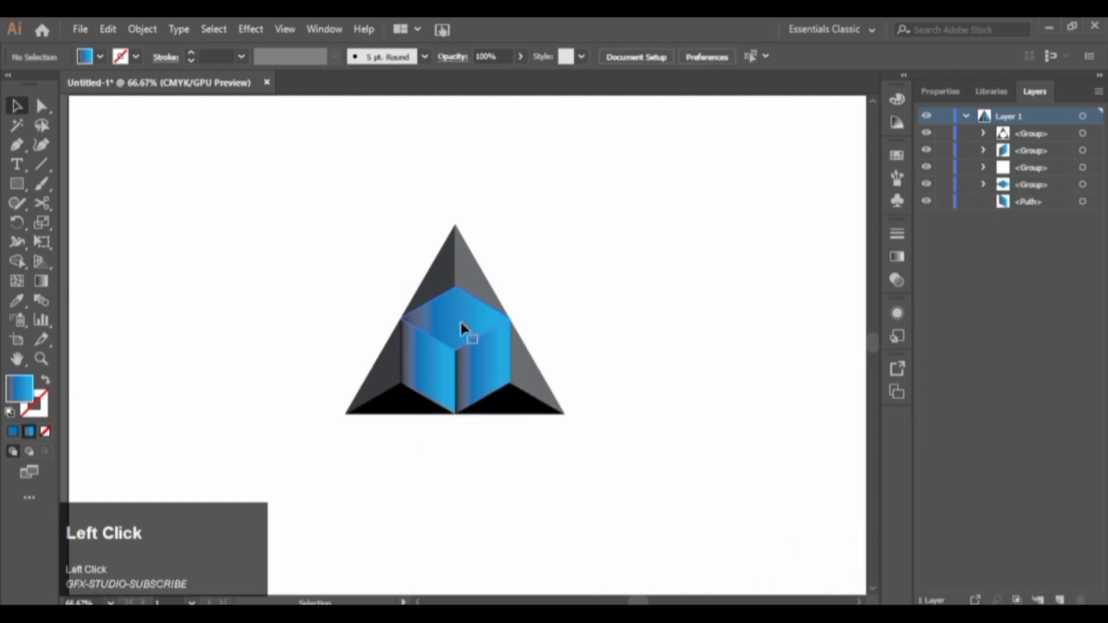
Redirect the top face's gradient vertically, from dark at its lower corner to light blue near its upper corner.
left_click(461, 326)
scroll(470, 326, "up", 2)
left_click_drag(469, 327, 499, 322)
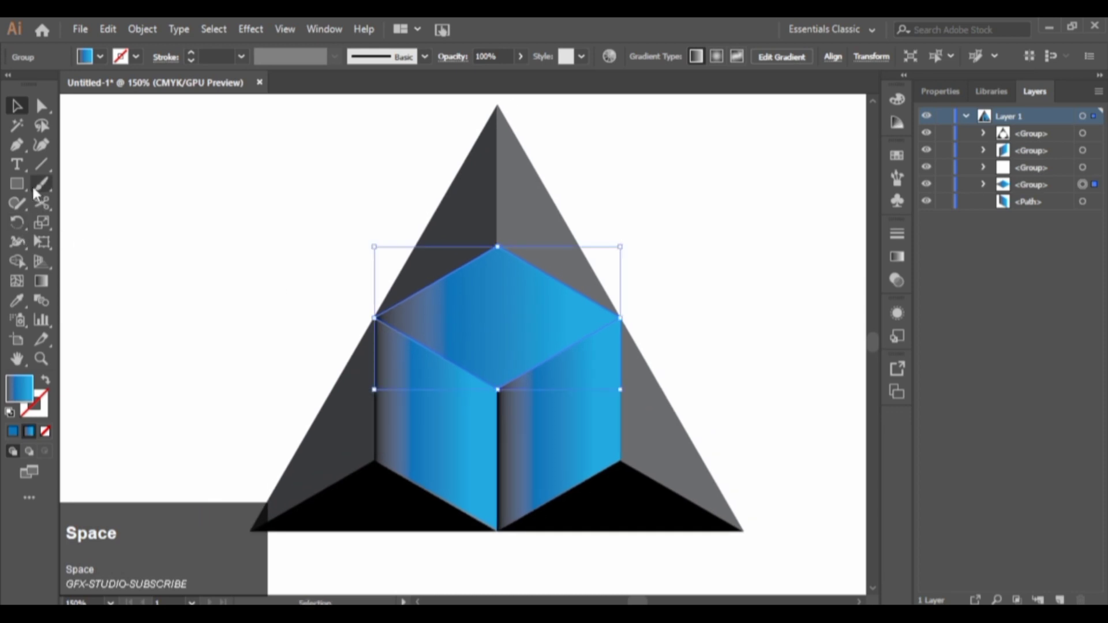
left_click(41, 281)
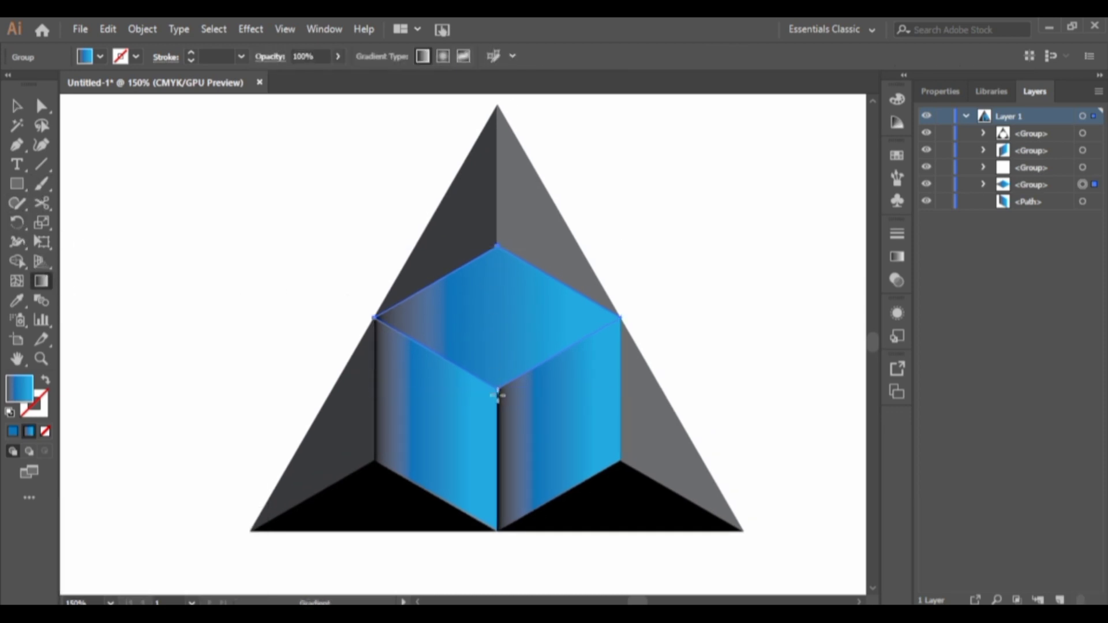
left_click_drag(502, 391, 497, 265)
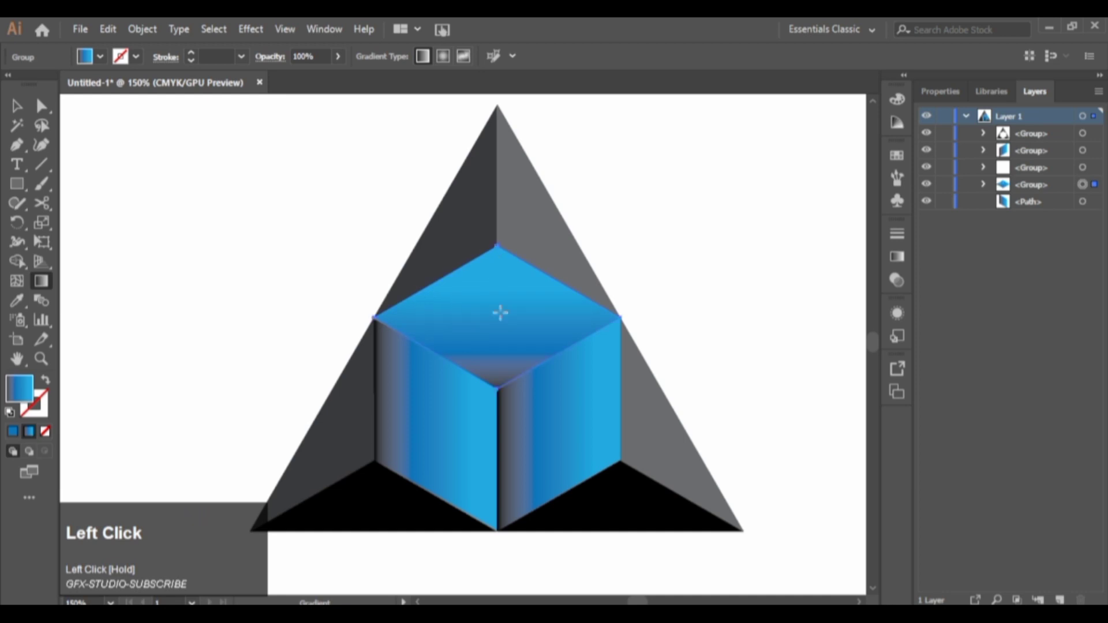
Redirect the cube's right face gradient diagonally, from dark at its upper edge to light blue at its lower edge.
left_click(546, 424, "ctrl")
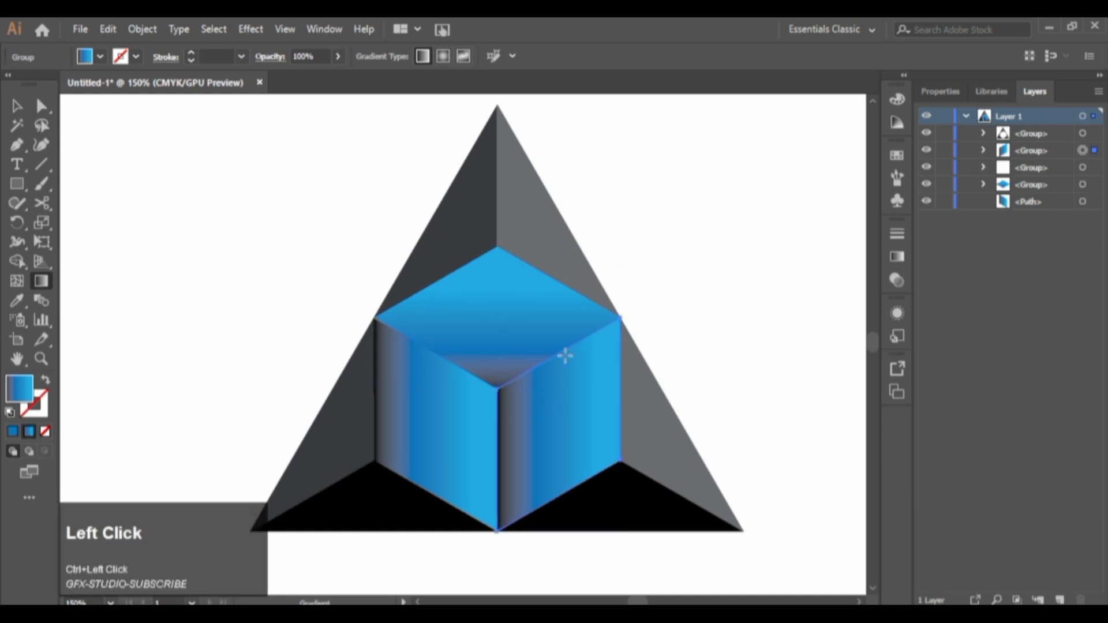
left_click_drag(557, 353, 642, 498)
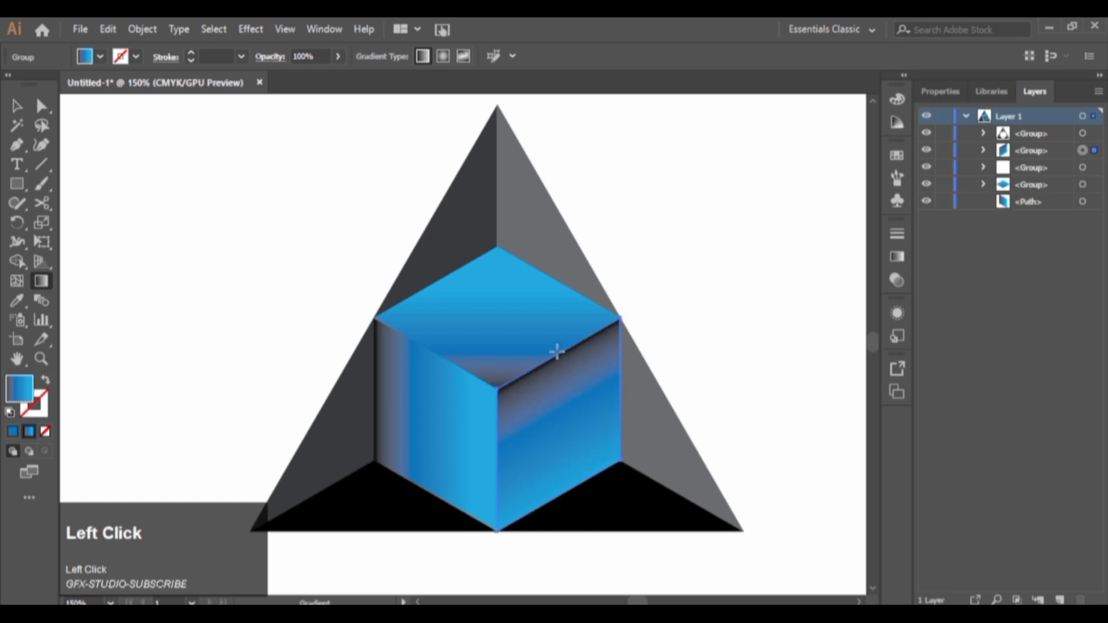
left_click_drag(557, 351, 635, 486)
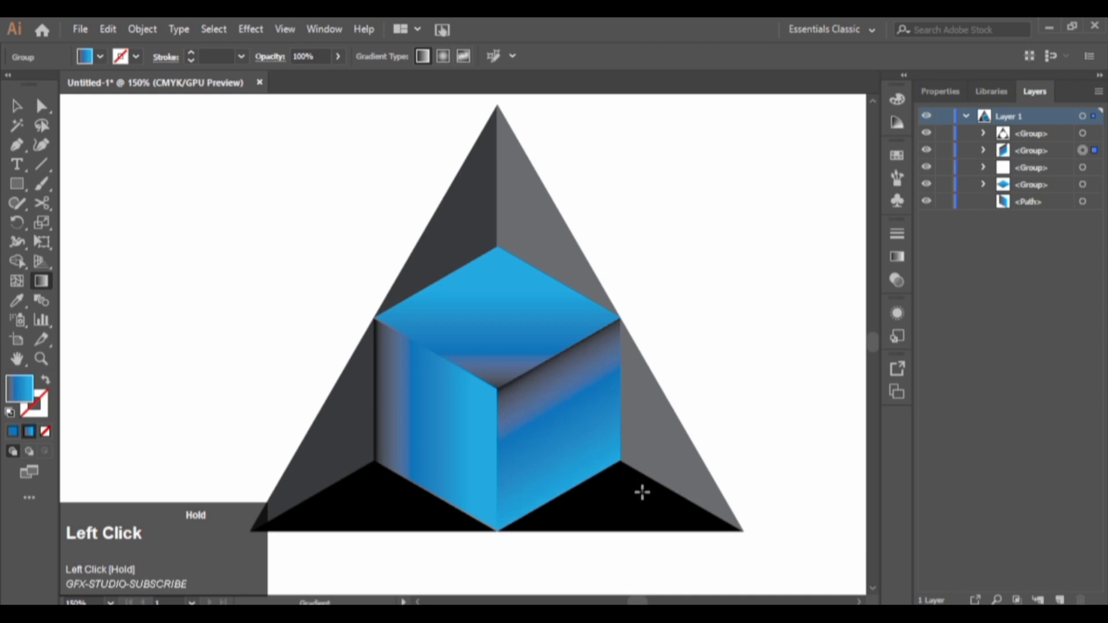
left_click_drag(551, 351, 615, 471)
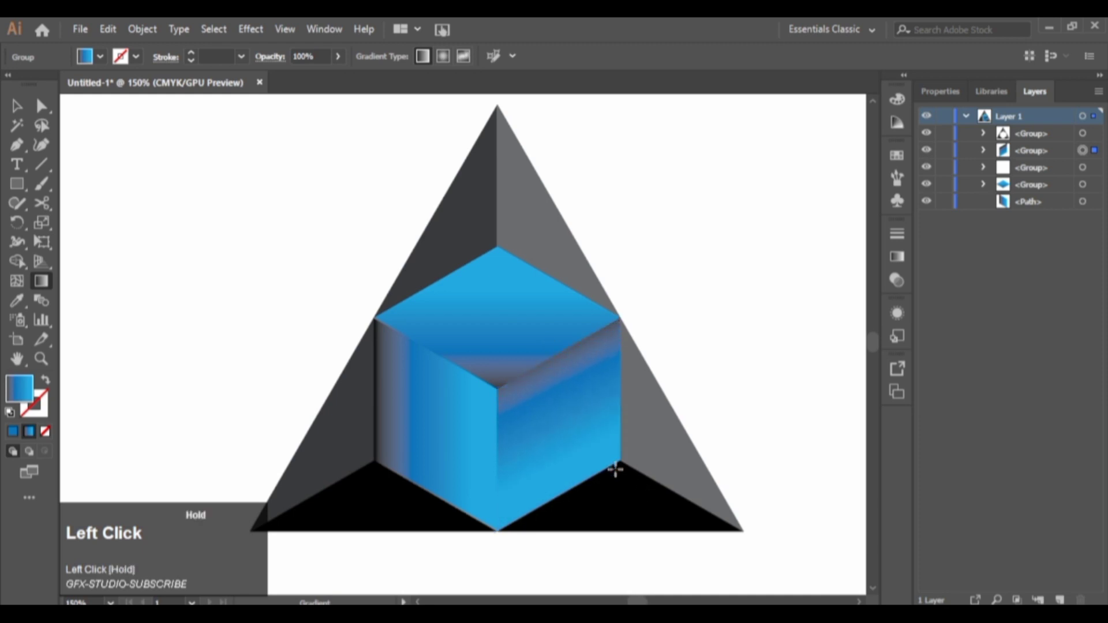
Redirect the cube's left face gradient from dark at its upper edge to light blue at its lower edge, then deselect.
left_click(425, 352, "ctrl")
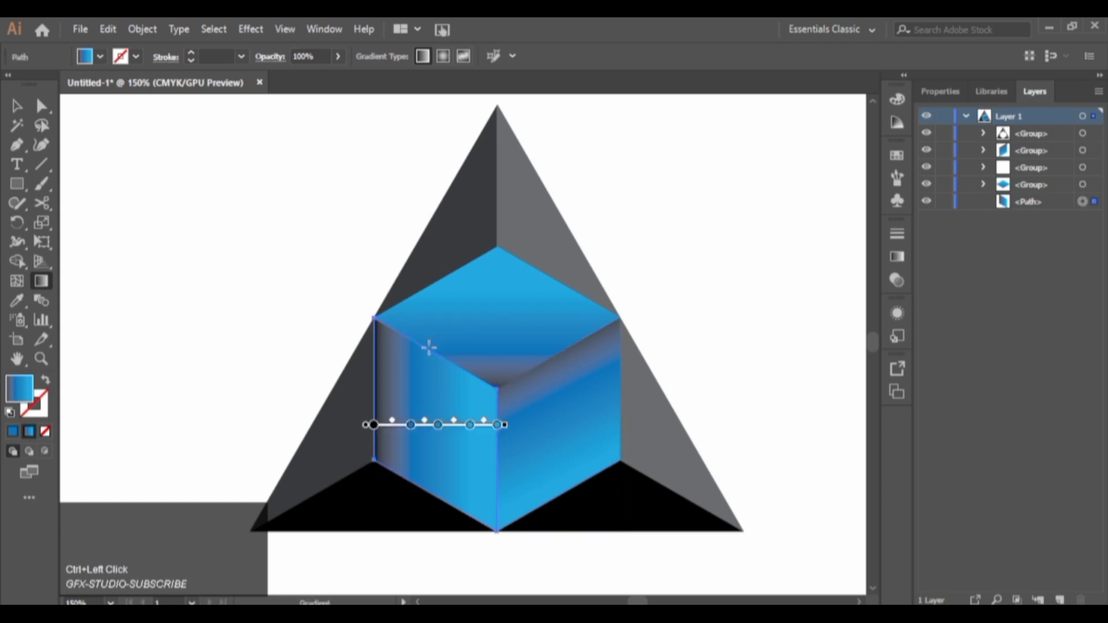
left_click_drag(428, 347, 359, 475)
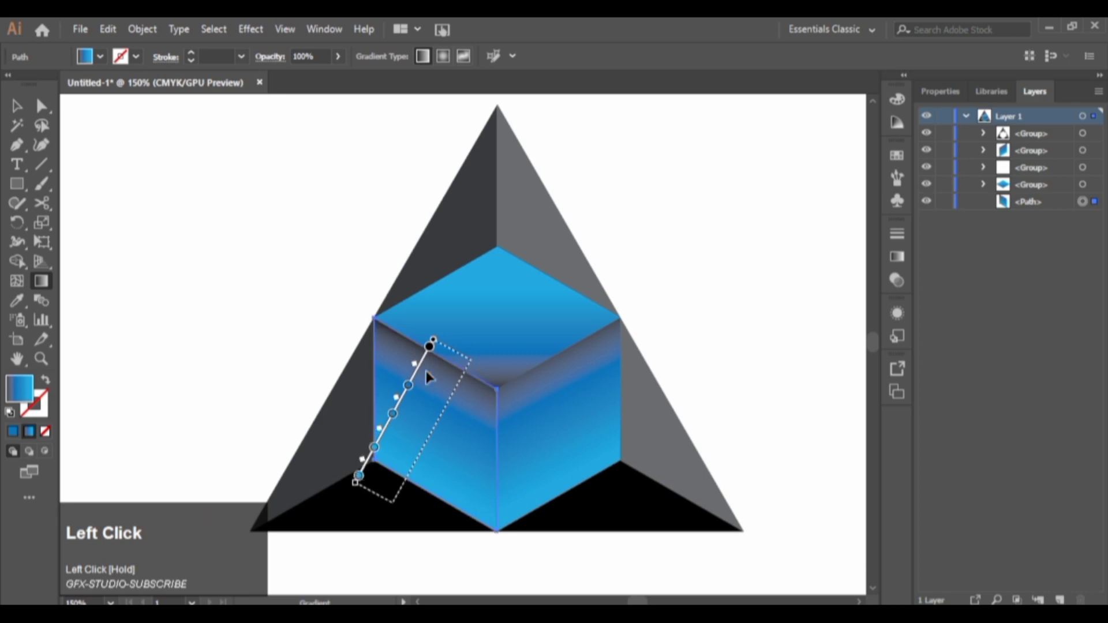
left_click(571, 405, "ctrl")
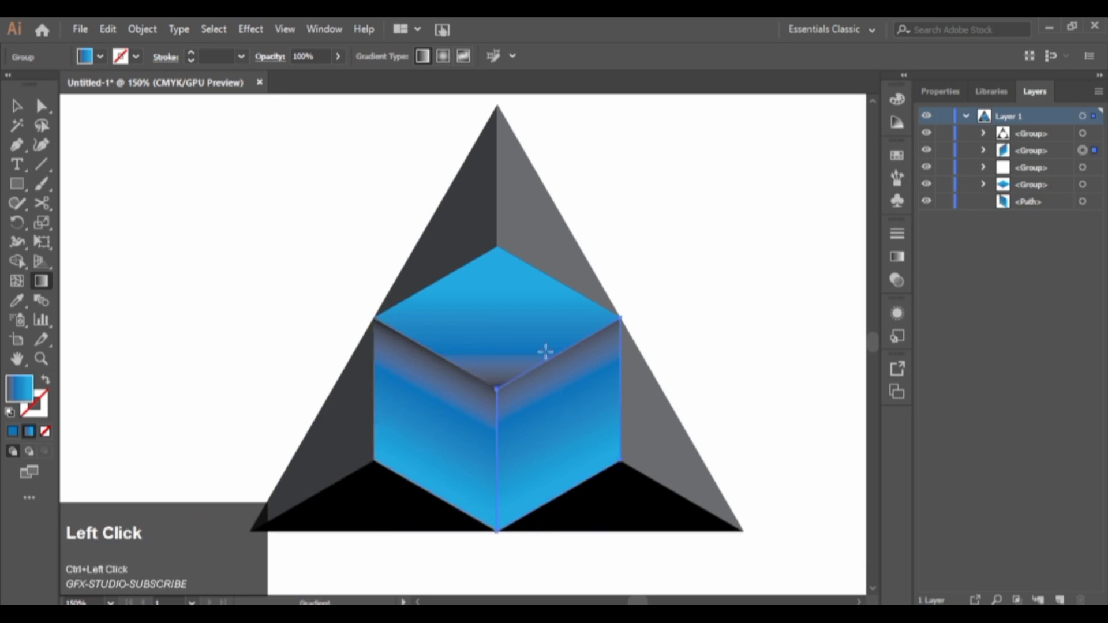
left_click(401, 388)
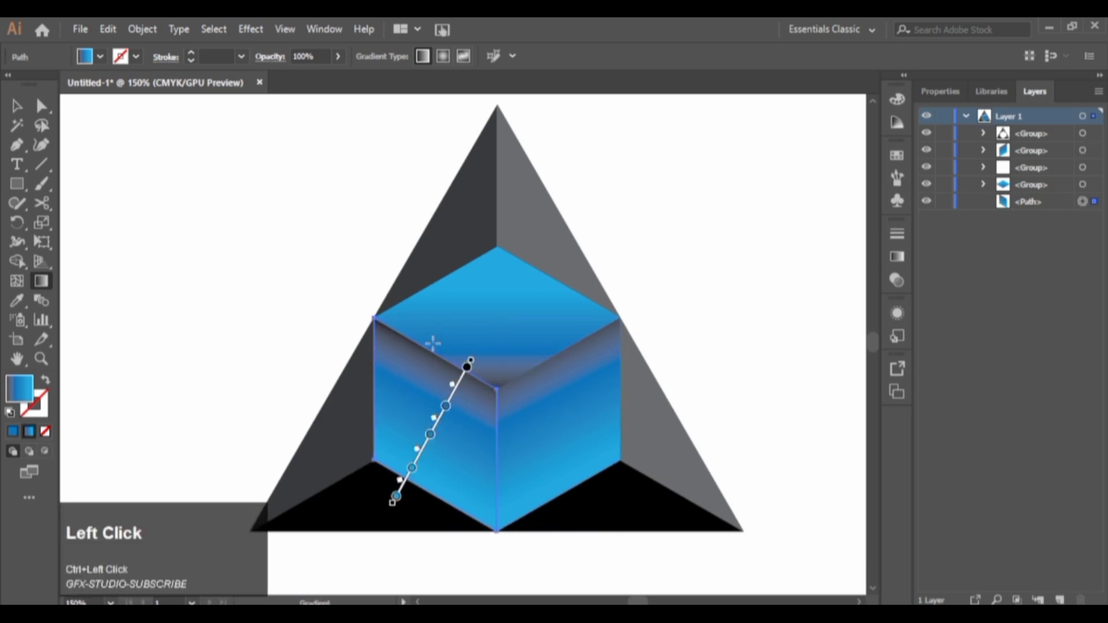
left_click(469, 365)
left_click_drag(467, 353, 465, 352)
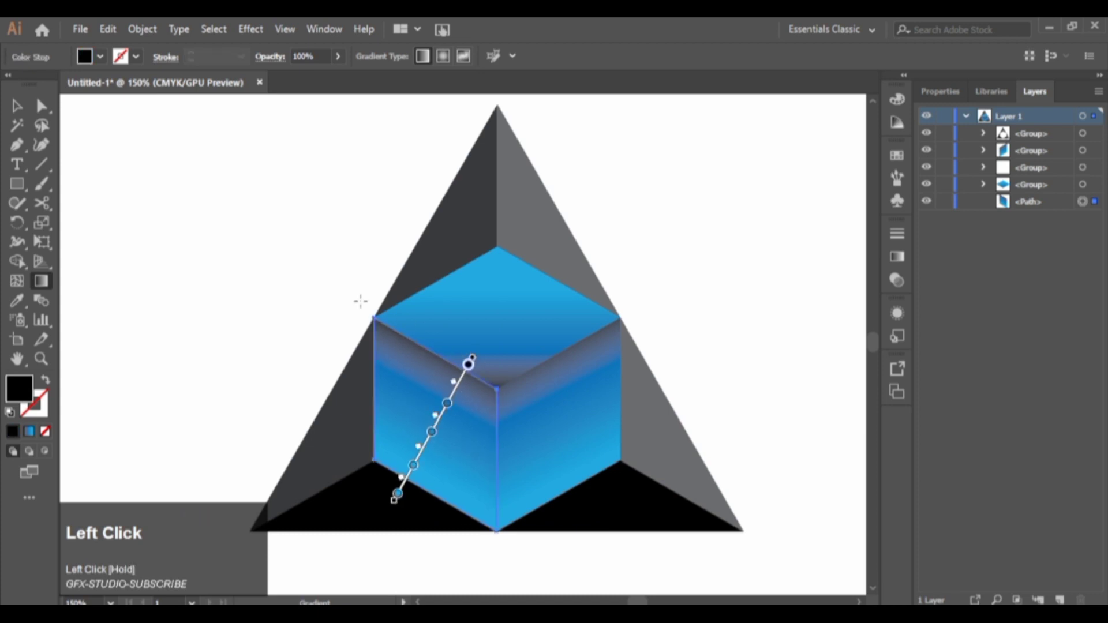
left_click(306, 277, "ctrl")
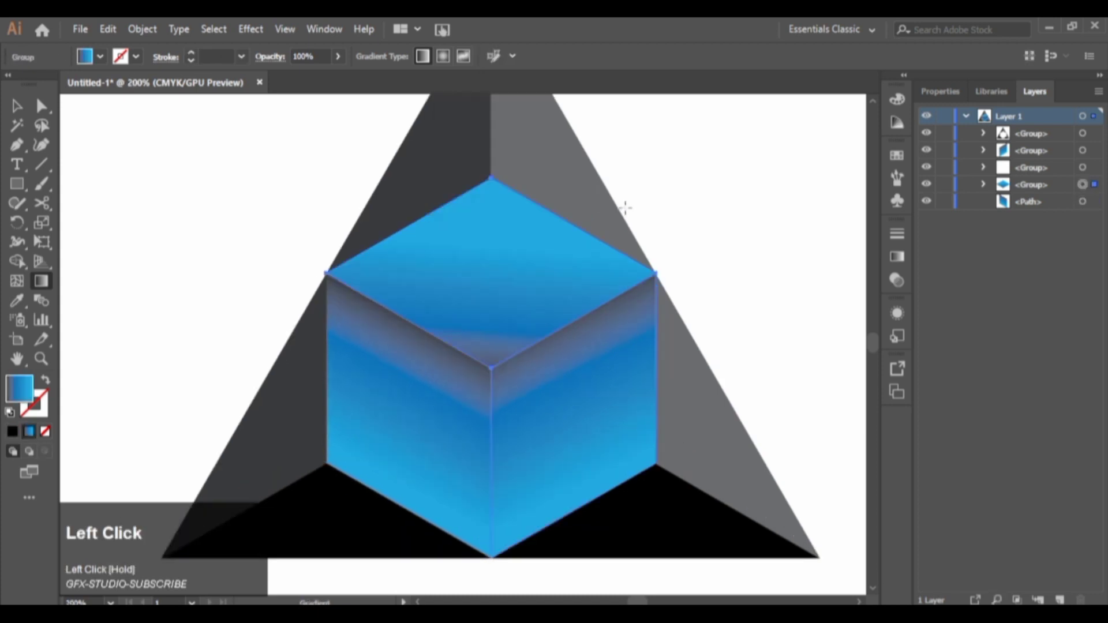
left_click(670, 207, "ctrl")
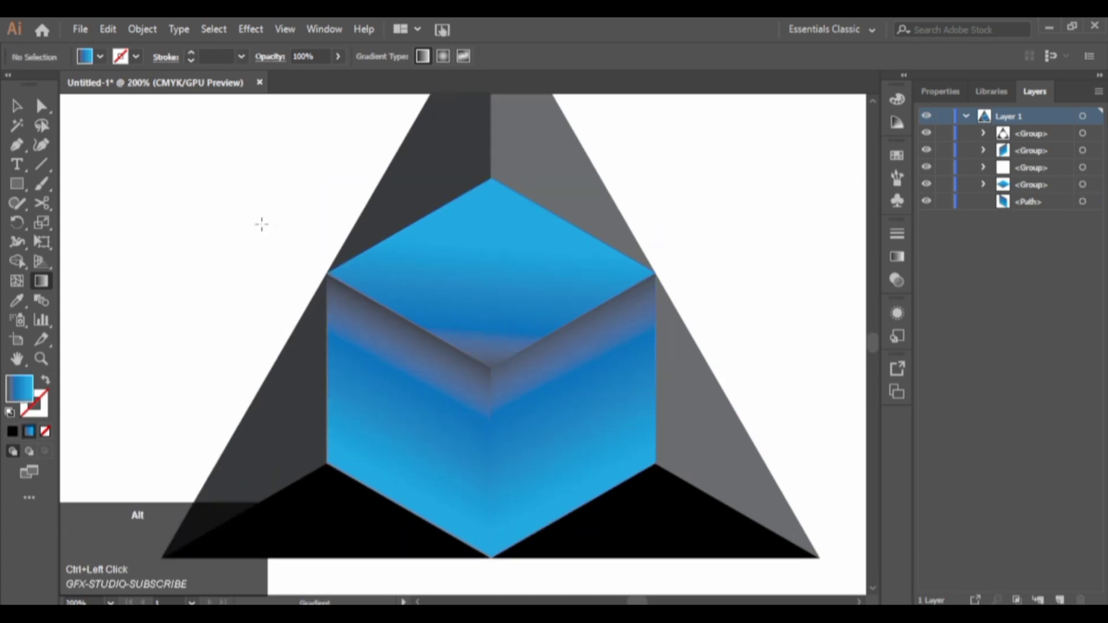
Select the cube's three gradient faces and group them.
scroll(262, 224, "down", 1)
left_click_drag(195, 254, 273, 296)
left_click_drag(409, 328, 395, 330)
left_click(16, 106)
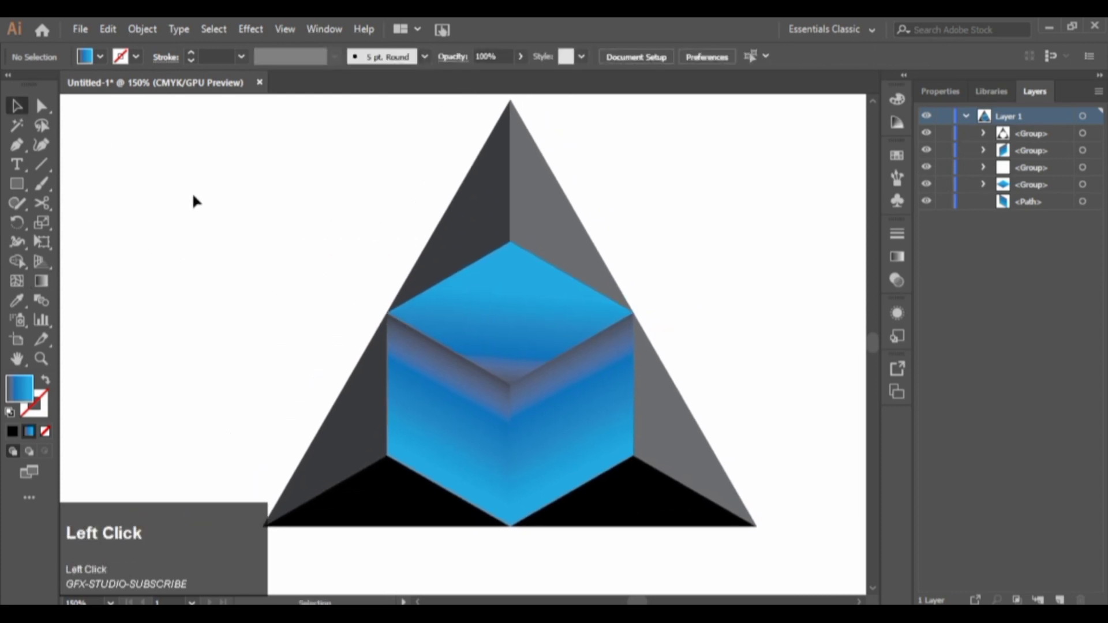
scroll(432, 254, "down", 1)
left_click_drag(457, 255, 457, 229)
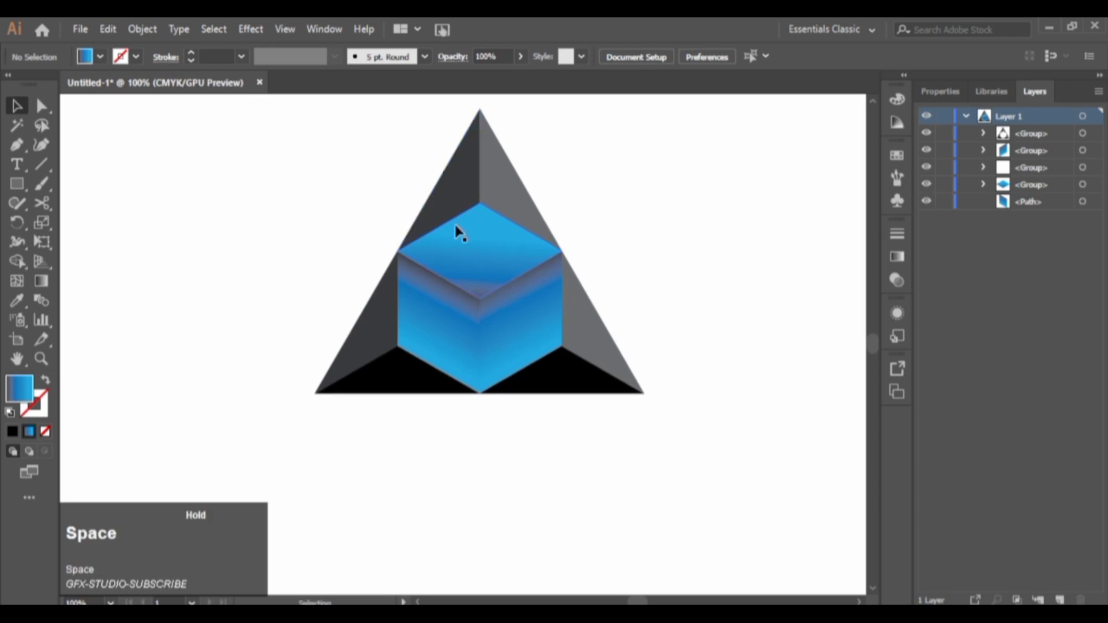
left_click_drag(341, 176, 590, 404)
left_click(375, 277)
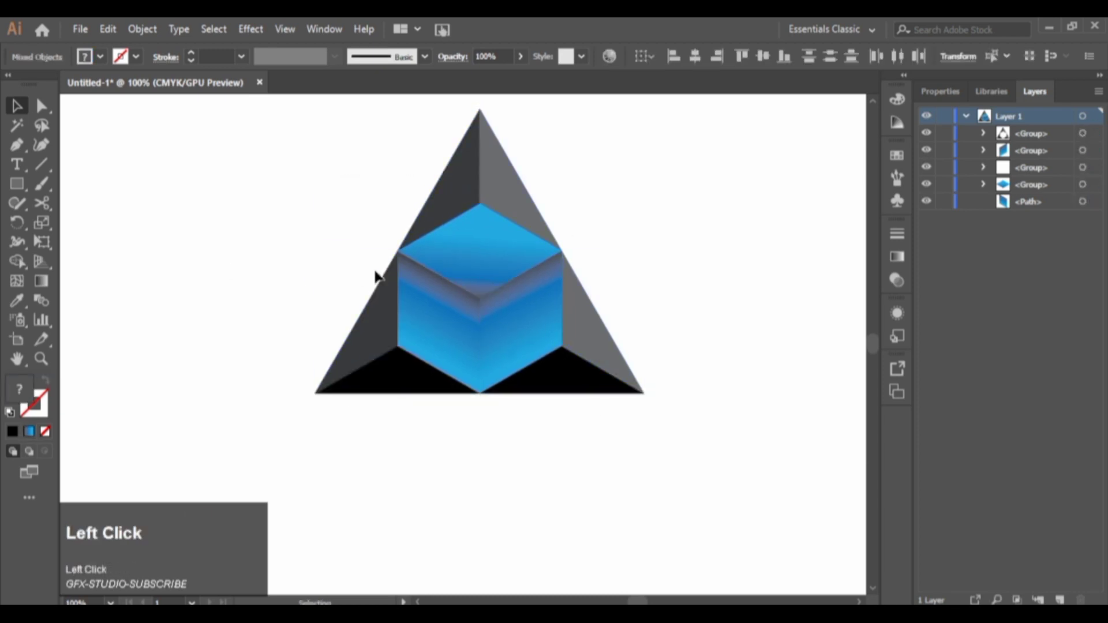
left_click(438, 272)
left_click(502, 326, "shift")
right_click(500, 324)
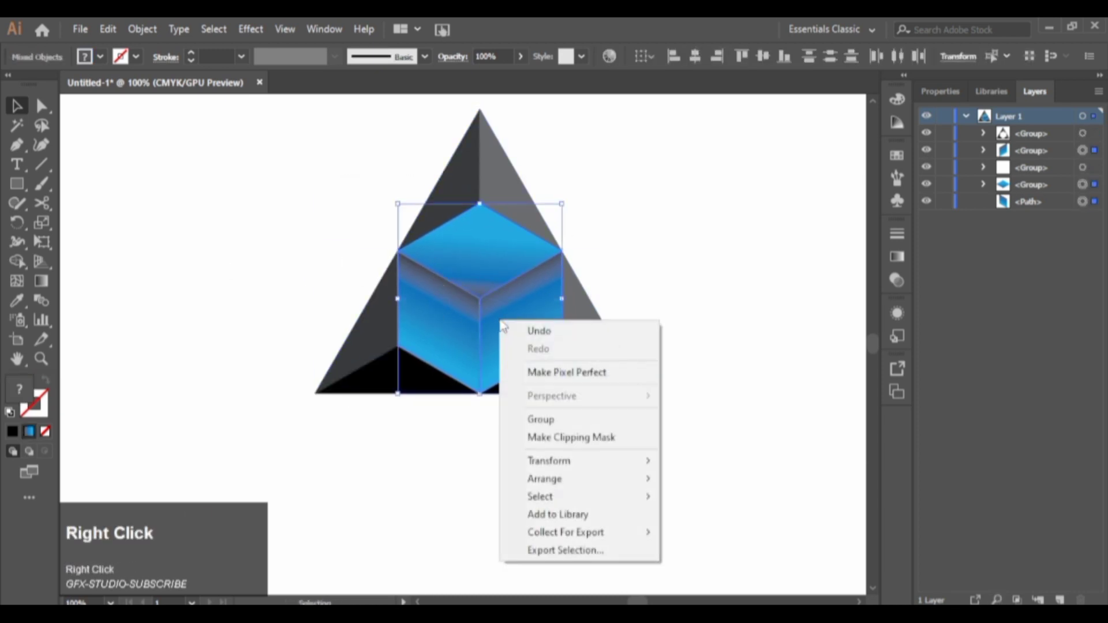
left_click(522, 436)
Select the whole artwork and group the cube with the triangle frame.
left_click(482, 280)
right_click(482, 279)
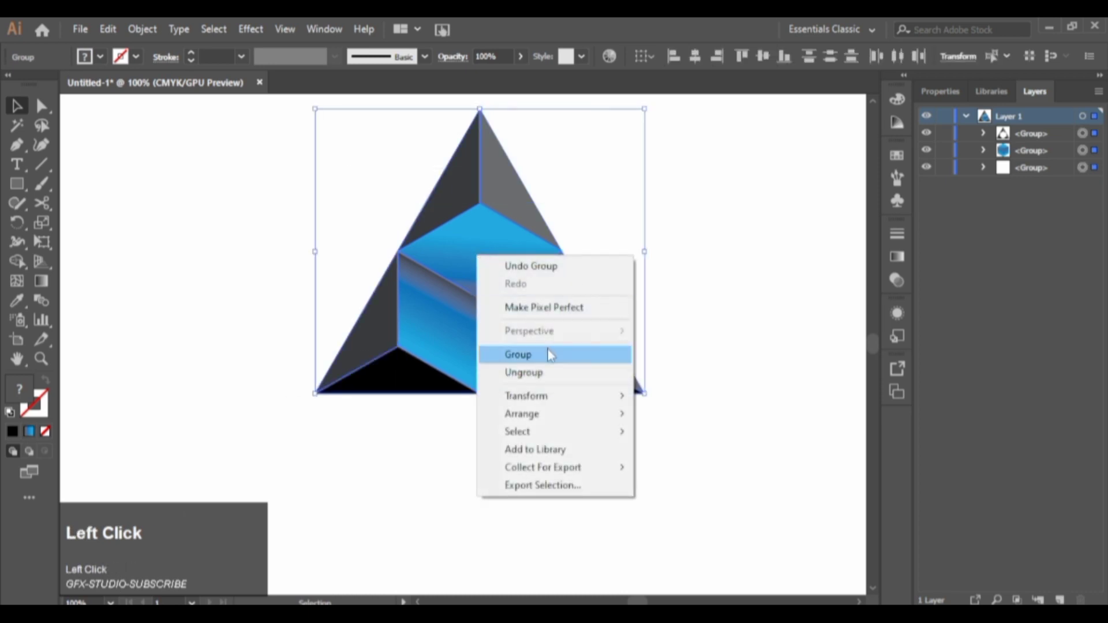
left_click(522, 354)
Reflect a copy of the logo across the horizontal axis and place it directly beneath the original, base to base.
right_click(455, 237)
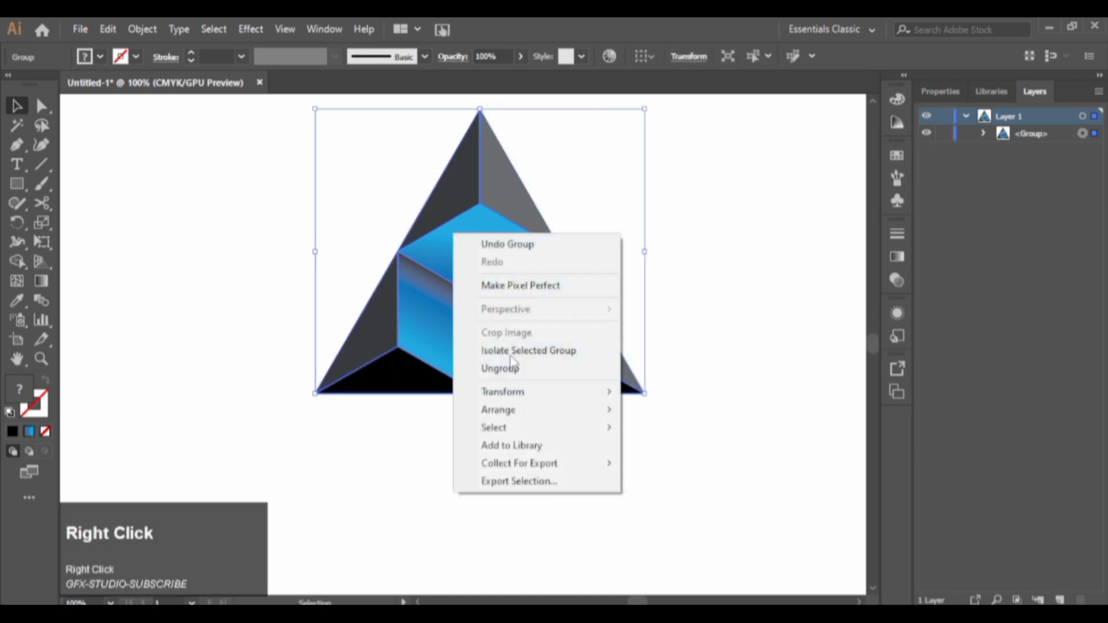
mouse_move(534, 393)
left_click(658, 451)
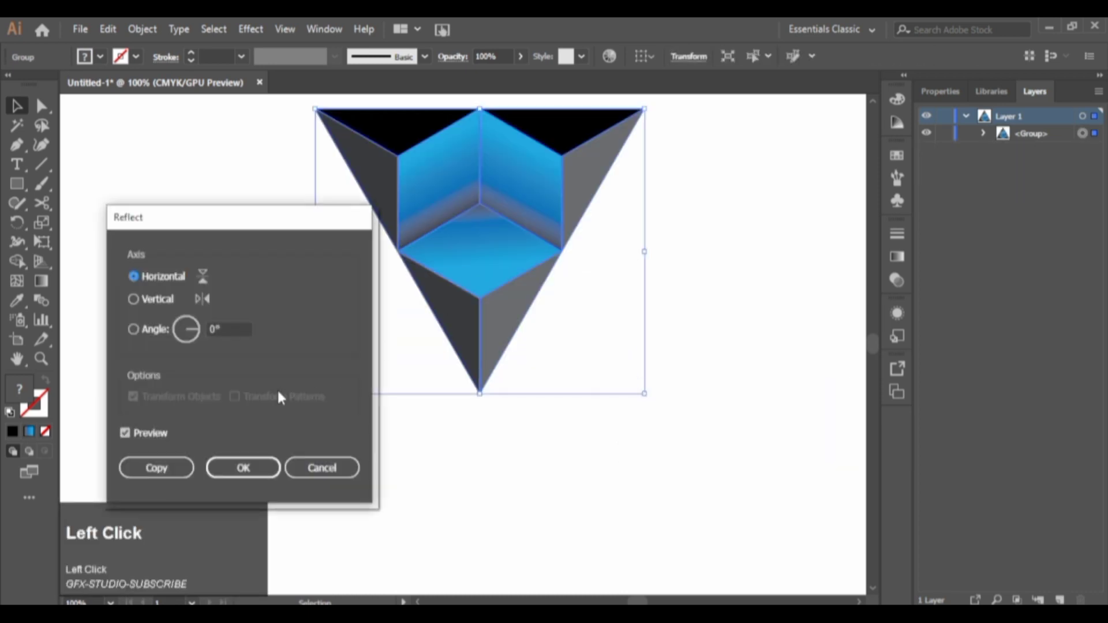
left_click(154, 465)
left_click_drag(471, 228, 470, 507)
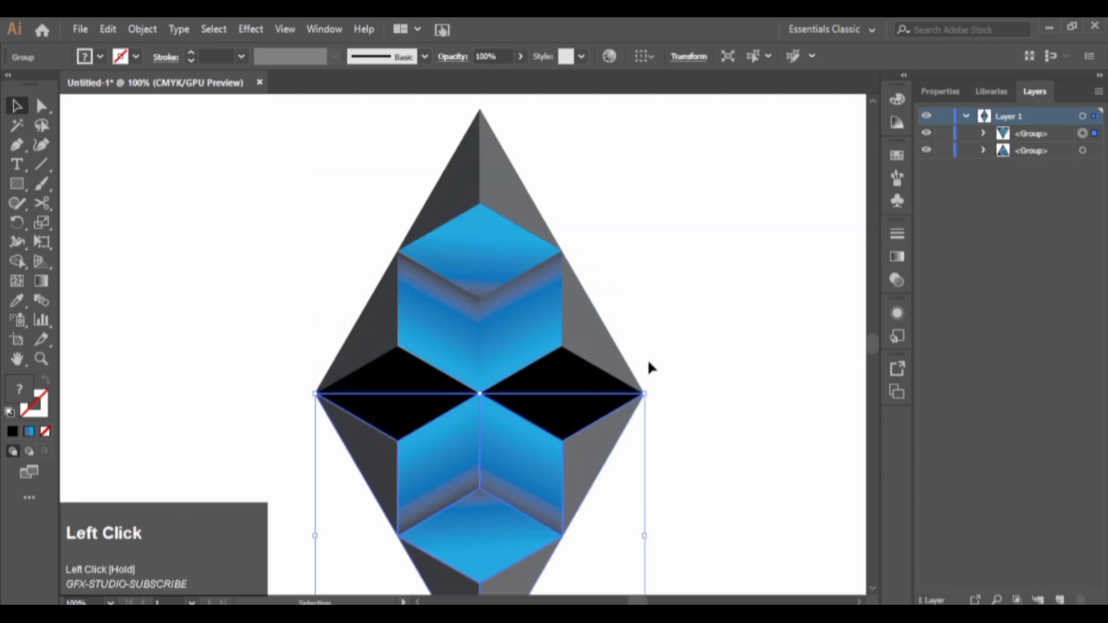
left_click(648, 366)
Draw a rectangle covering the whole reflected copy, starting at the shared base, and fill it with a white-to-black linear gradient.
left_click_drag(456, 348, 457, 275)
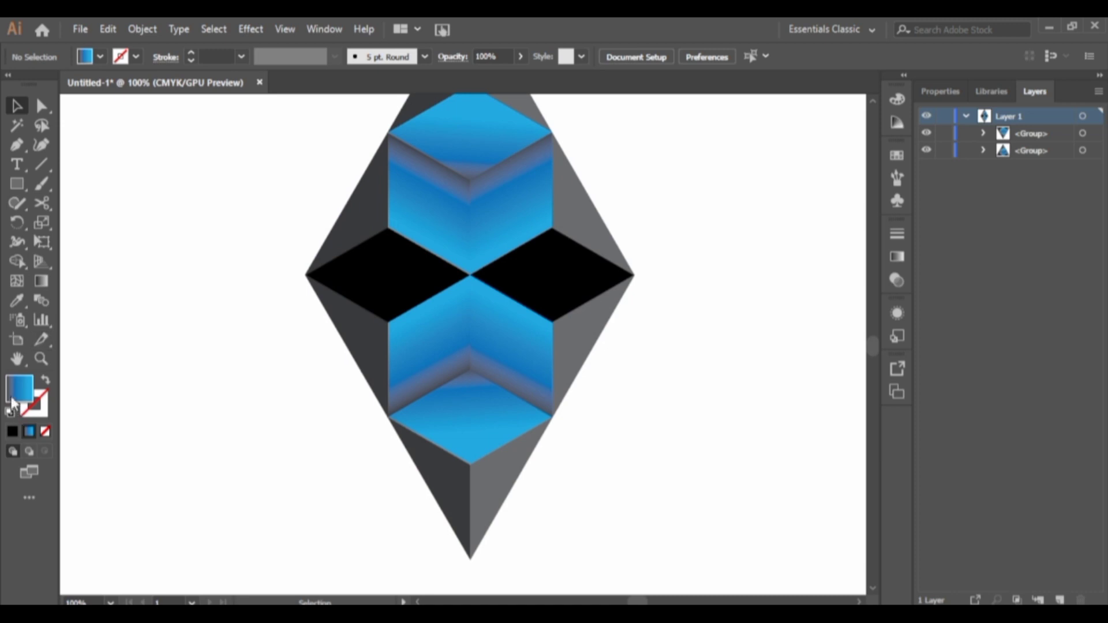
left_click(17, 186)
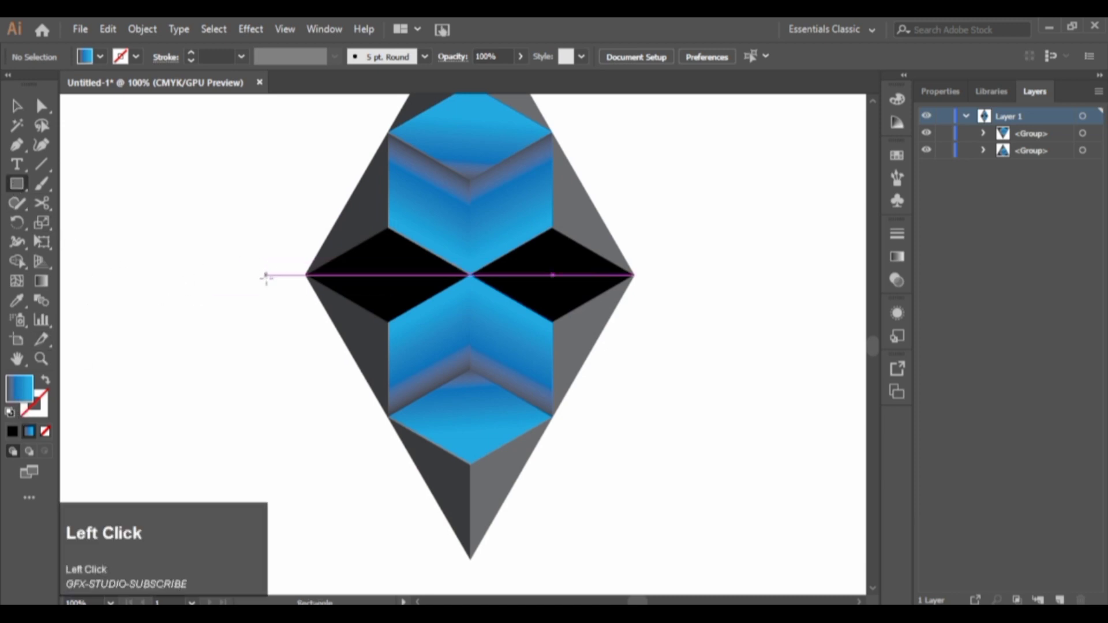
mouse_move(266, 275)
left_mouse_down()
mouse_move(675, 458)
mouse_move(704, 574)
left_mouse_up()
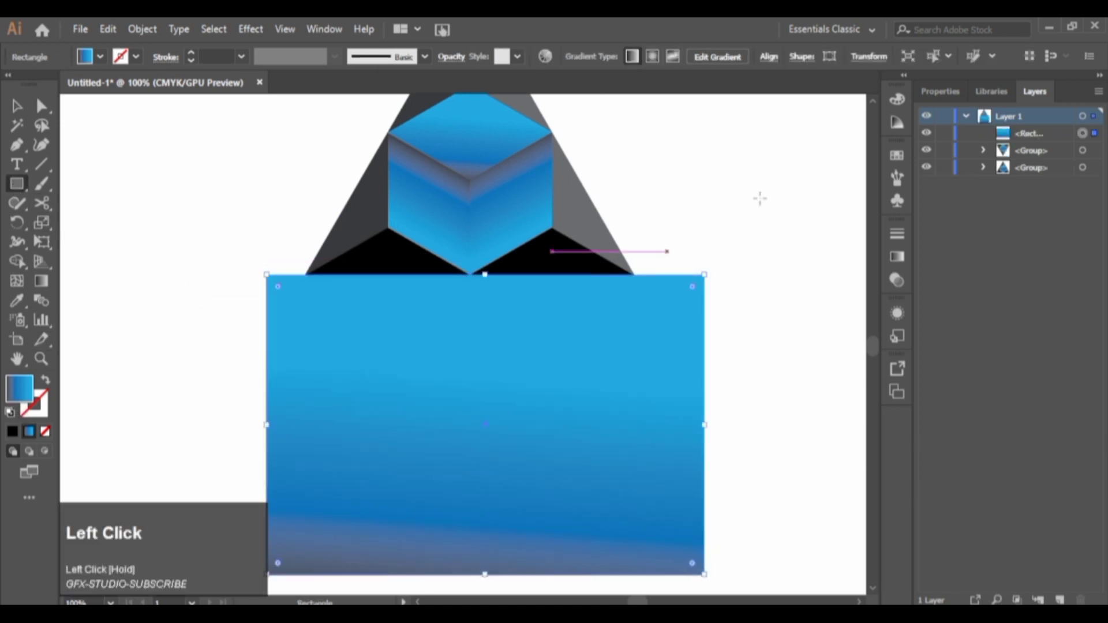
left_click(900, 261)
left_click(727, 254)
left_click(651, 285)
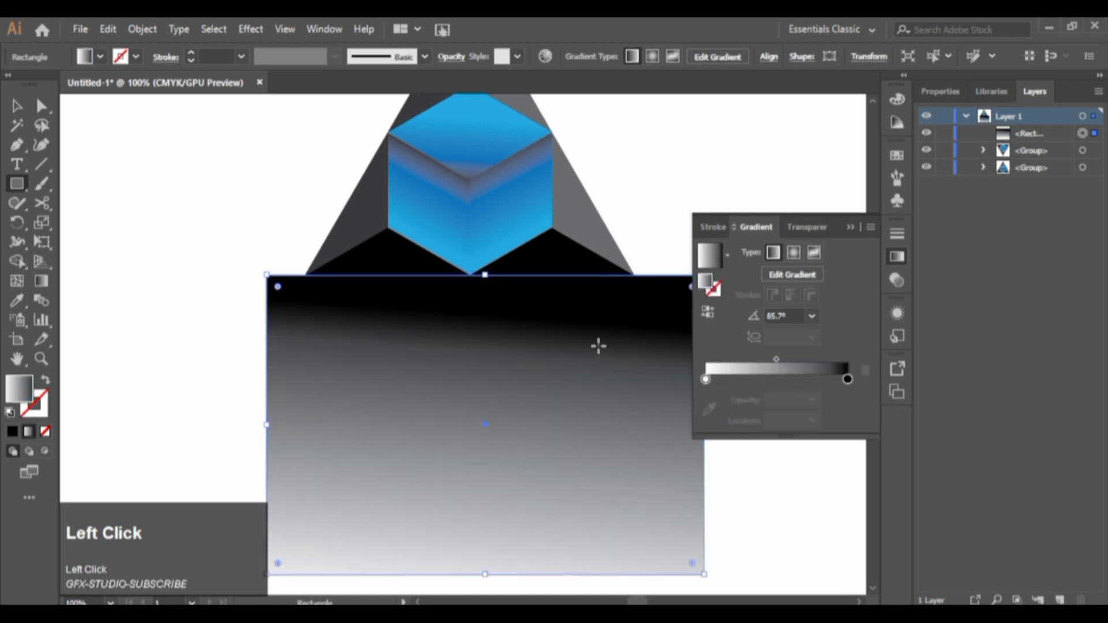
Redirect the rectangle's gradient straight down, from white at its upper edge to black well above its middle.
left_click_drag(485, 279, 498, 350)
key("ctrl+z")
left_click(41, 281)
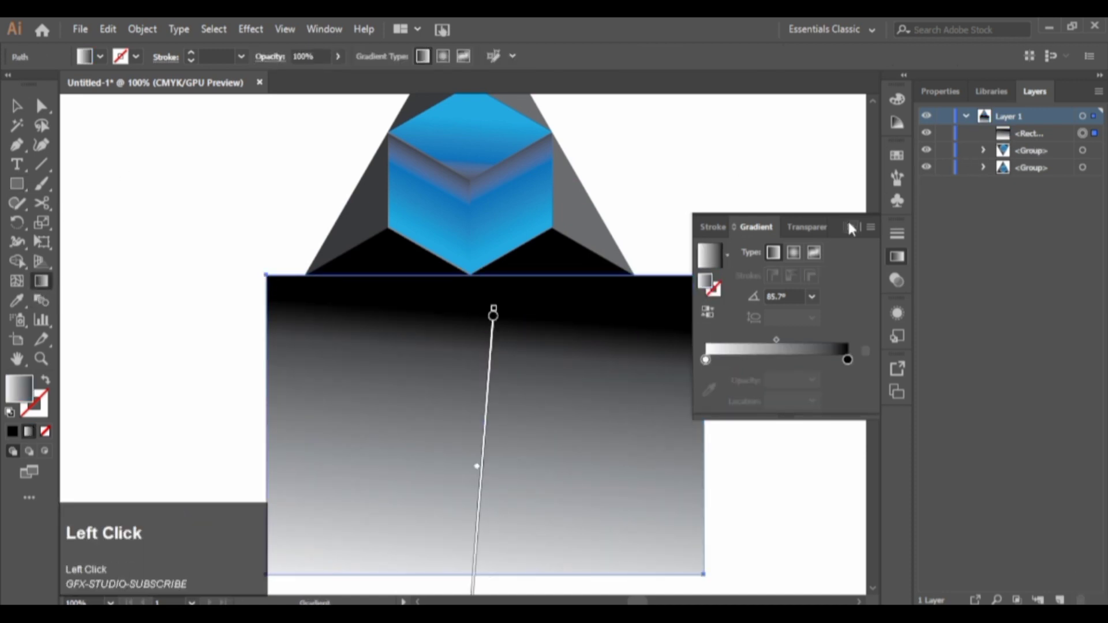
left_click(850, 227)
left_click_drag(488, 278, 488, 395)
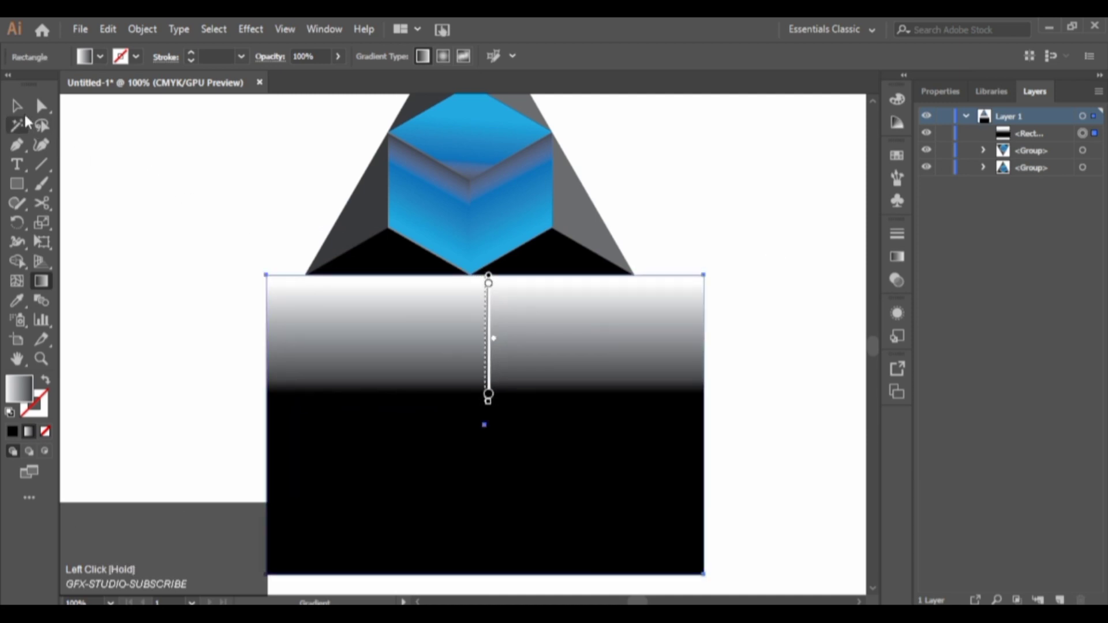
Shorten the rectangle's gradient by moving its black stop up closer to the shared base.
left_click(18, 106)
left_click(269, 201)
left_click(466, 392)
left_click(41, 281)
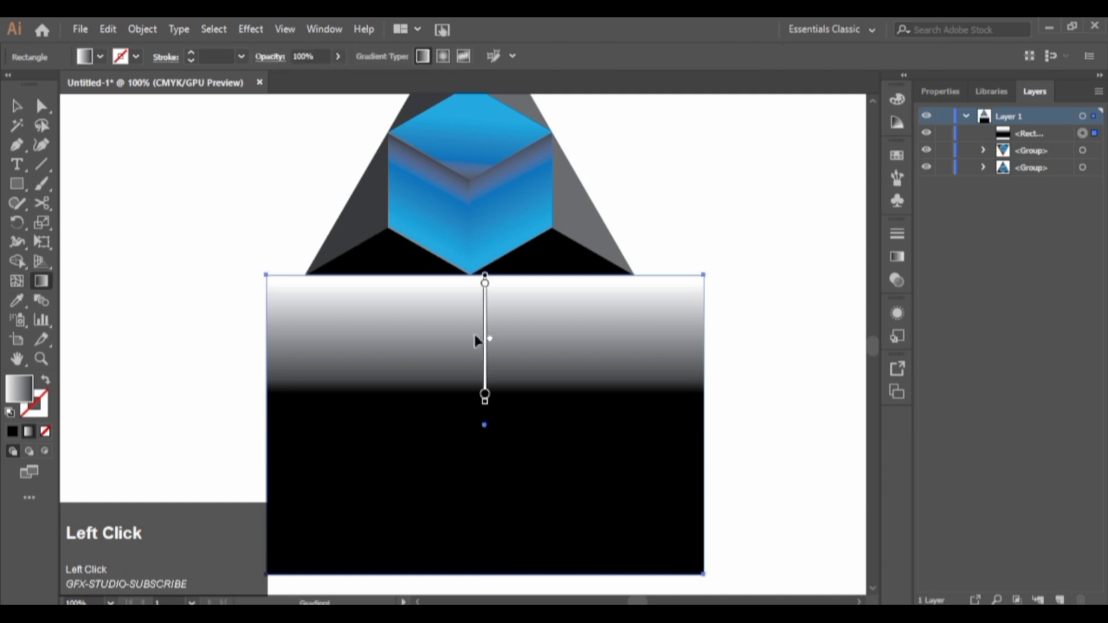
left_click_drag(484, 398, 485, 357)
Select the gradient rectangle together with the reflected copy and make an opacity mask from them.
left_click(17, 106)
left_click(199, 250)
left_click_drag(193, 342, 382, 367)
key("space")
left_click_drag(347, 349, 935, 353)
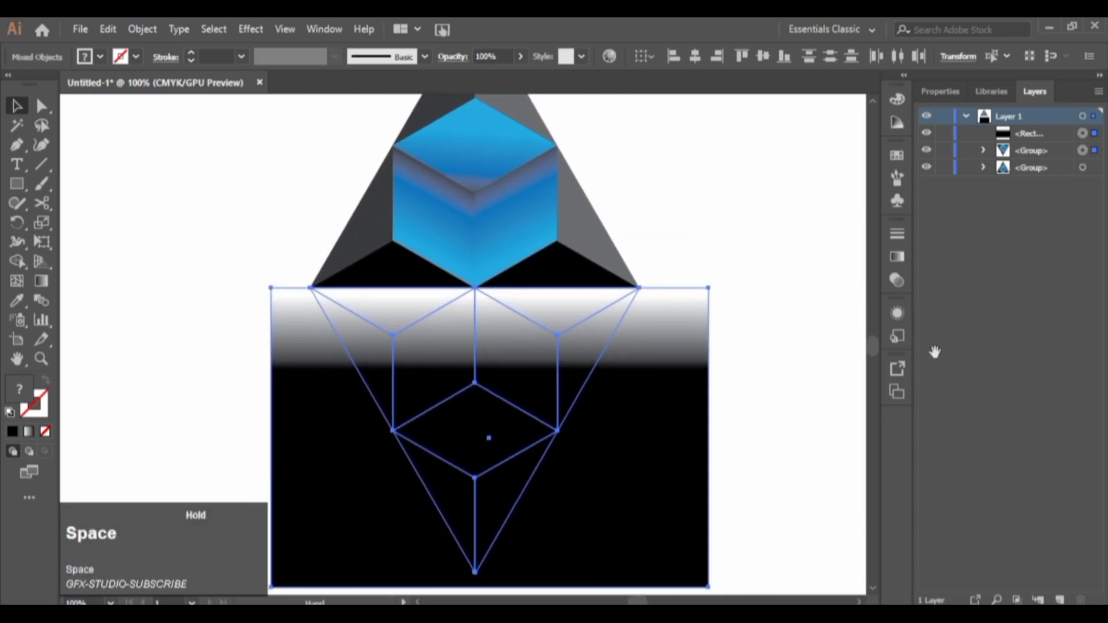
left_click_drag(148, 324, 510, 362)
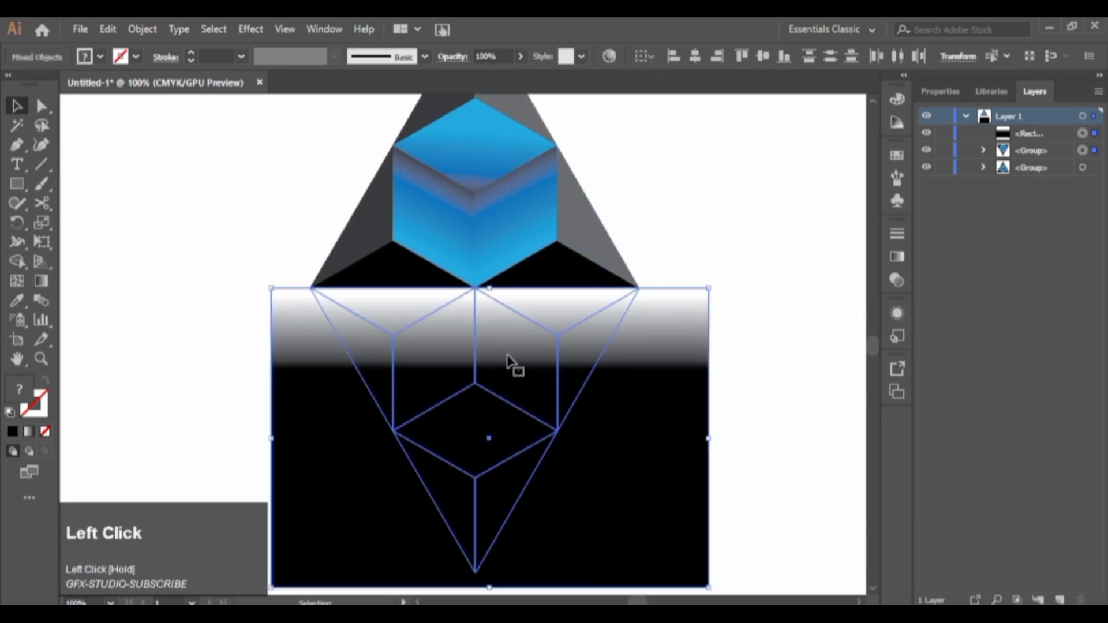
left_click(898, 257)
left_click(795, 226)
left_click(870, 227)
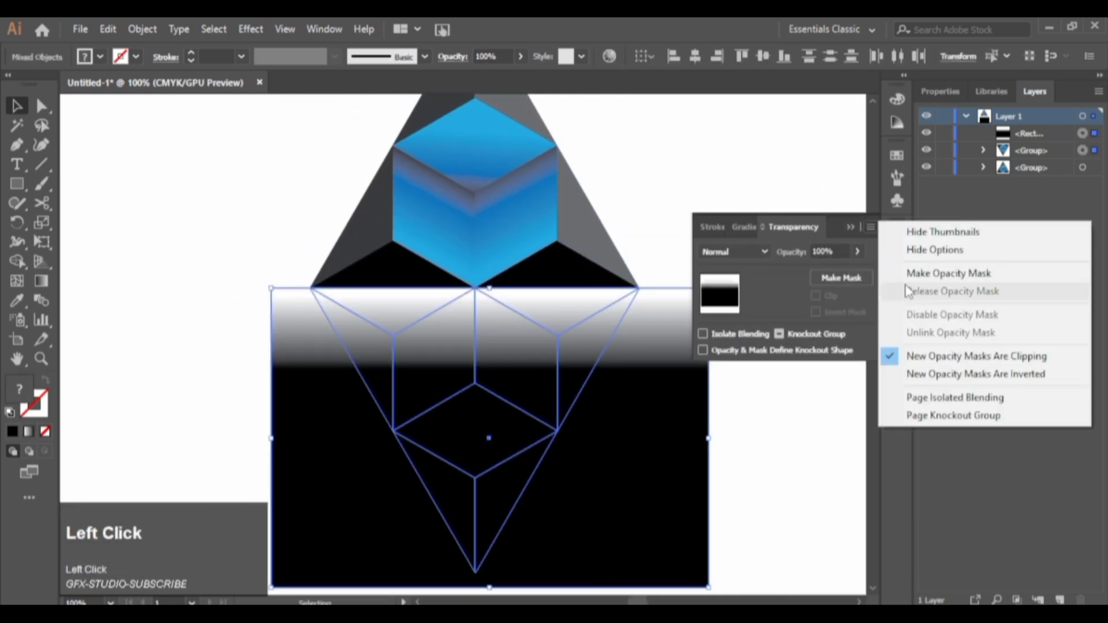
left_click(907, 273)
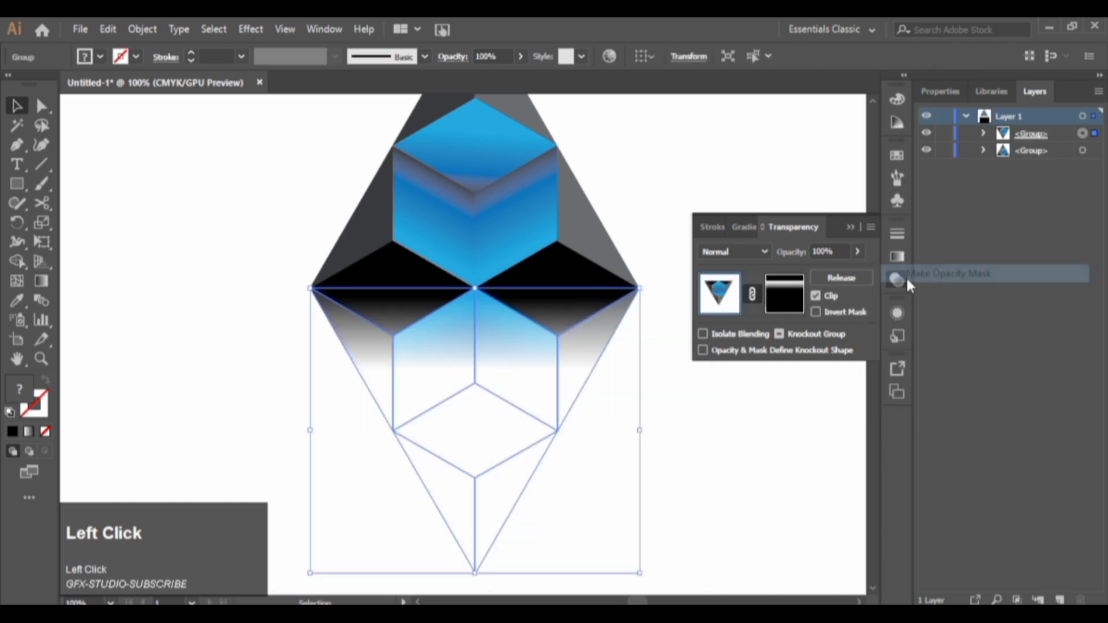
Lower the masked reflection's opacity to 95%.
left_click(856, 252)
left_click(838, 271)
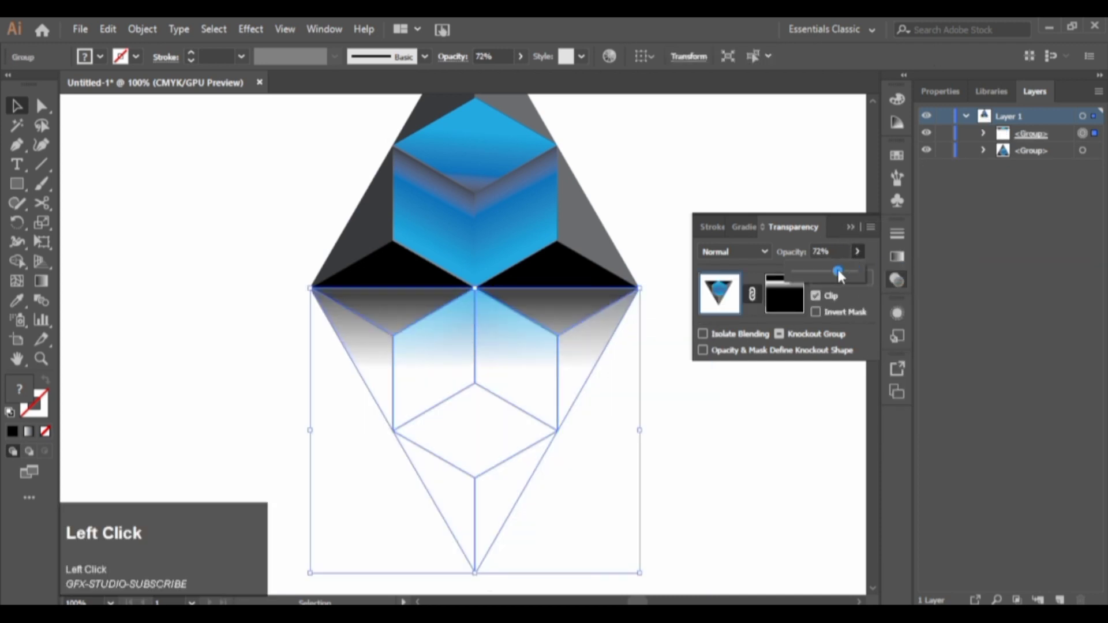
left_click(851, 273)
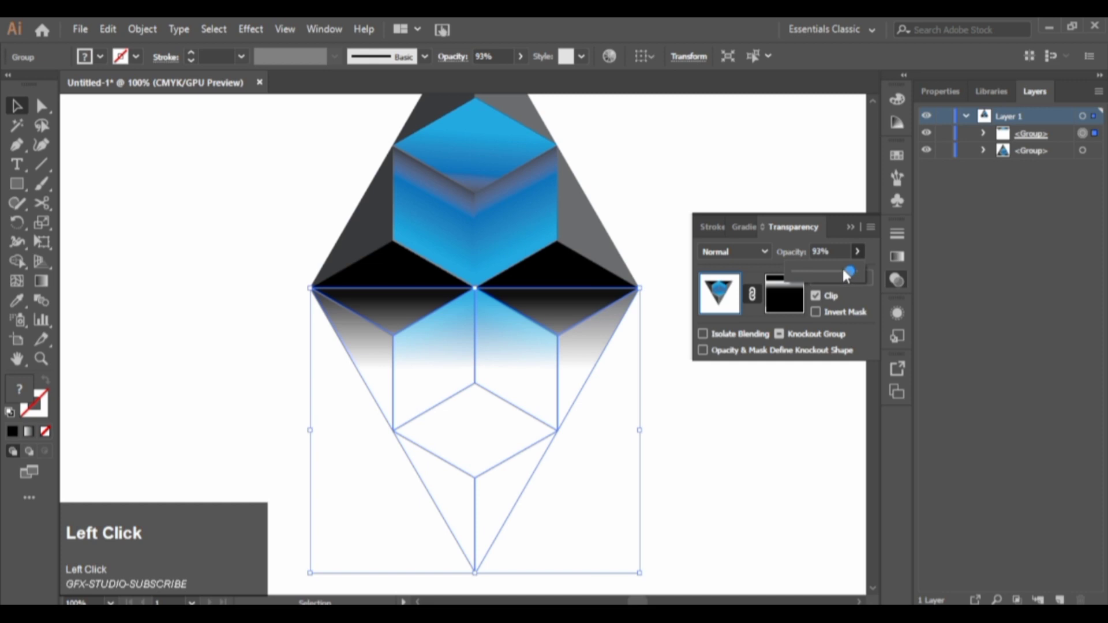
scroll(845, 274, "down", 4)
scroll(843, 270, "up", 3)
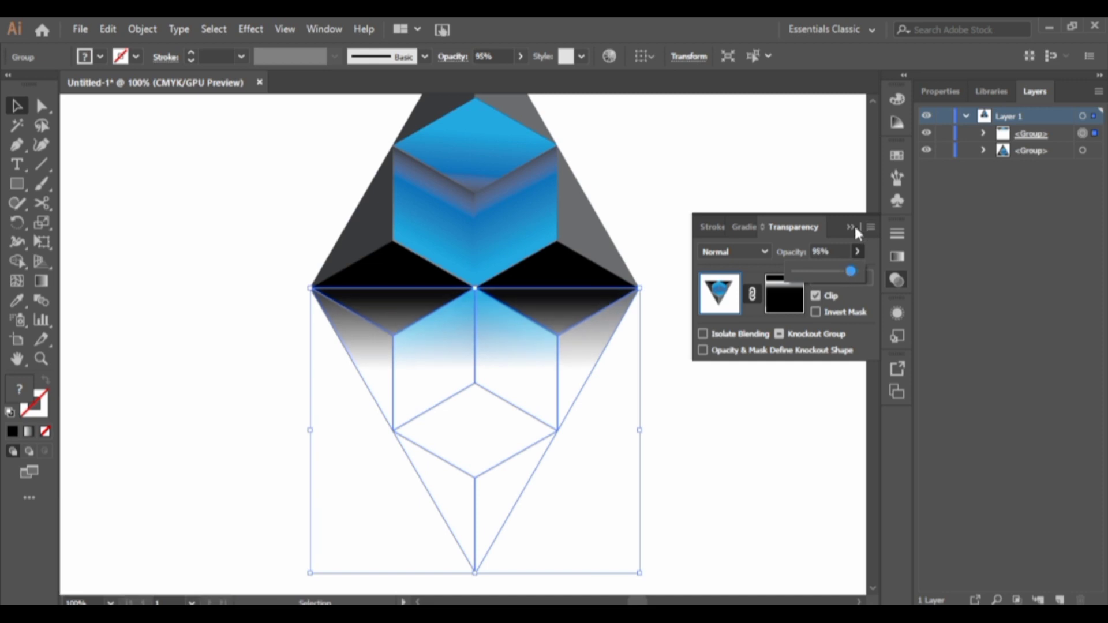
left_click(811, 223)
left_click_drag(581, 330, 505, 411)
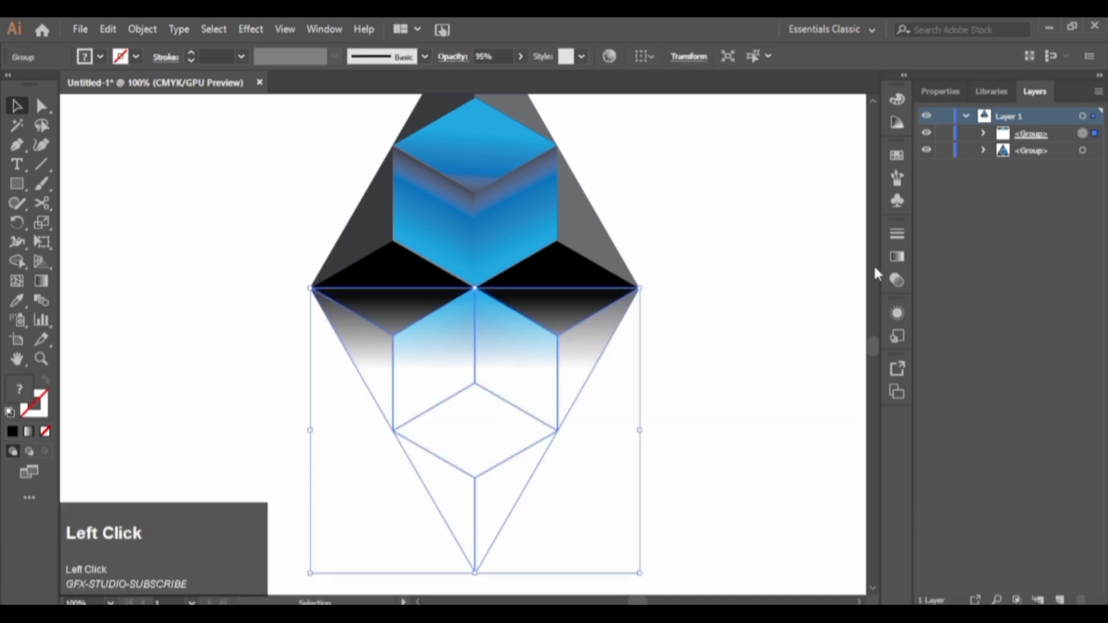
Edit the reflection's opacity mask, moving its gradient's black stop closer to the shared base, and deselect the mask rectangle.
left_click(897, 257)
left_click(811, 226)
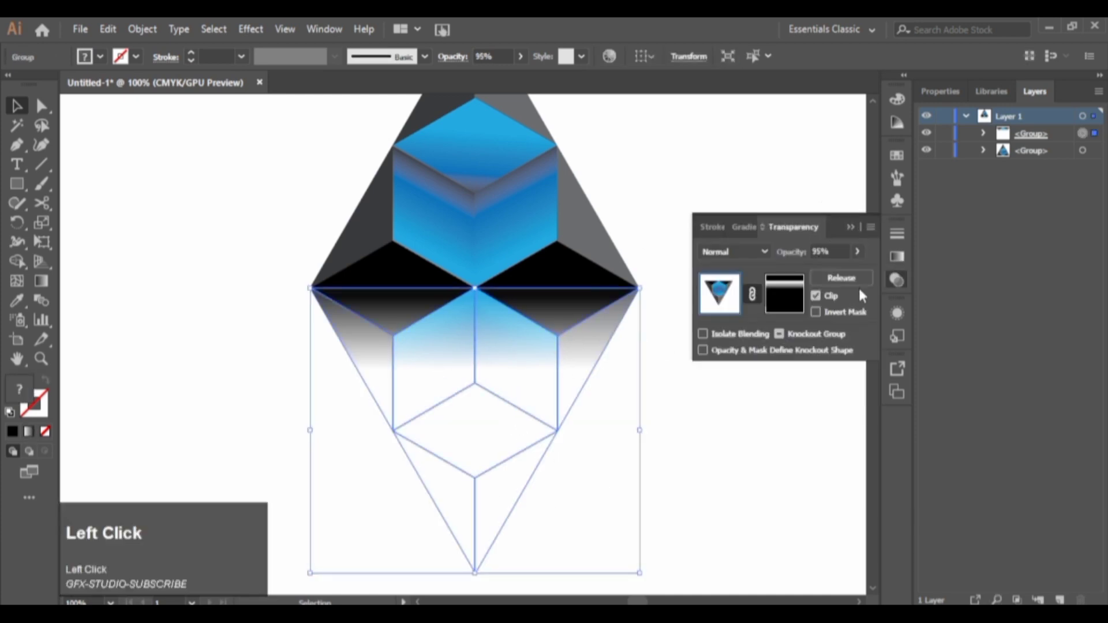
left_click(776, 298)
left_click(41, 281)
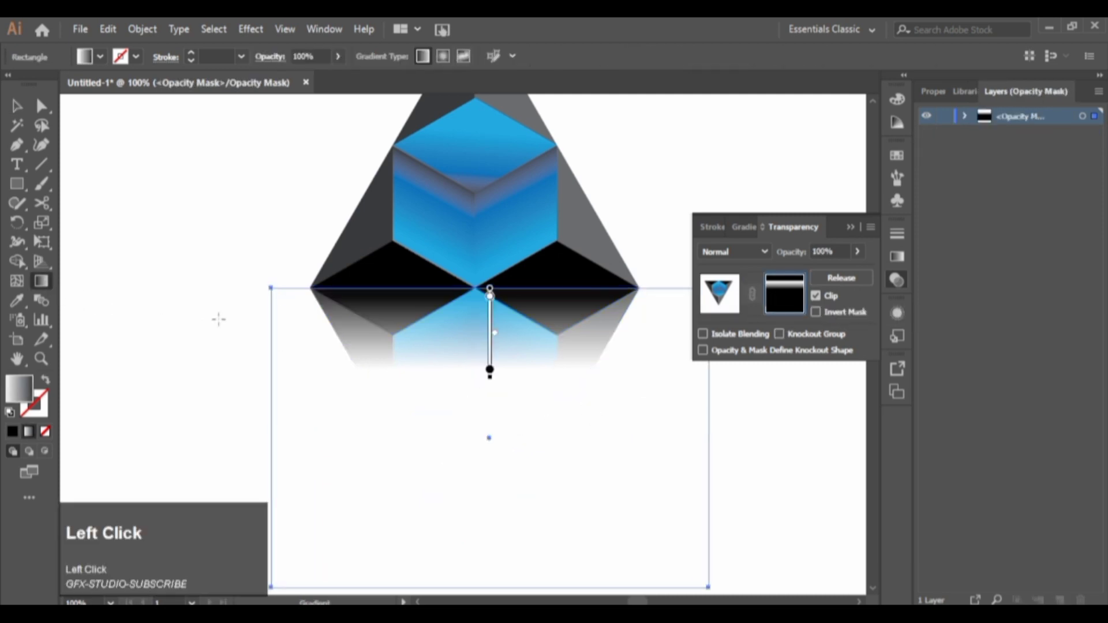
left_click_drag(489, 370, 489, 349)
key("ctrl+z")
left_click(848, 229)
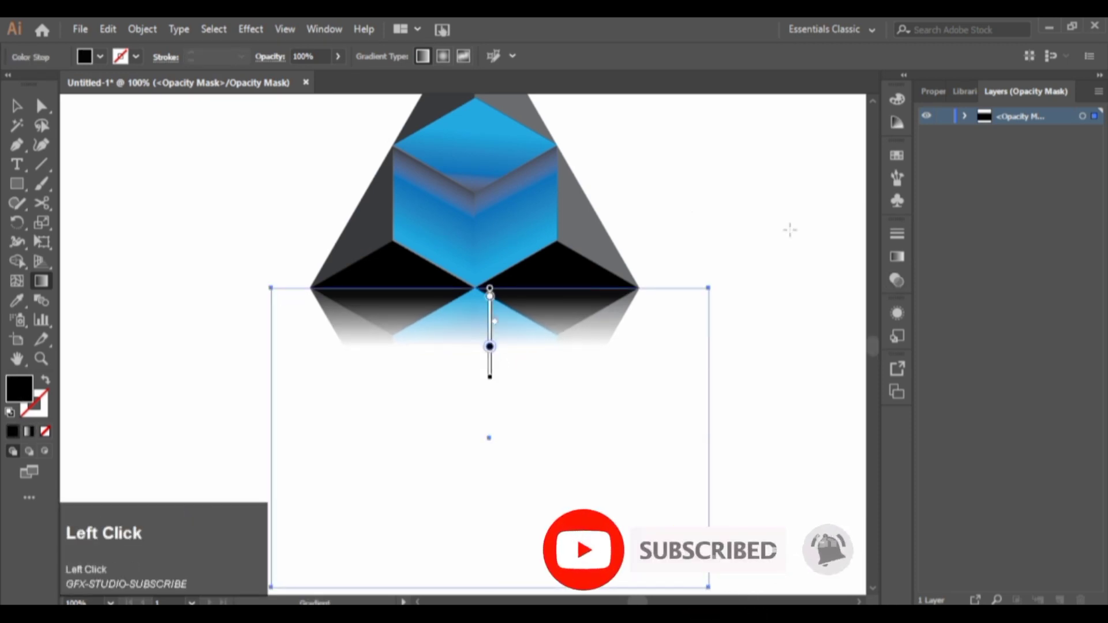
left_click(16, 105)
left_click(531, 255)
scroll(519, 257, "up", 4)
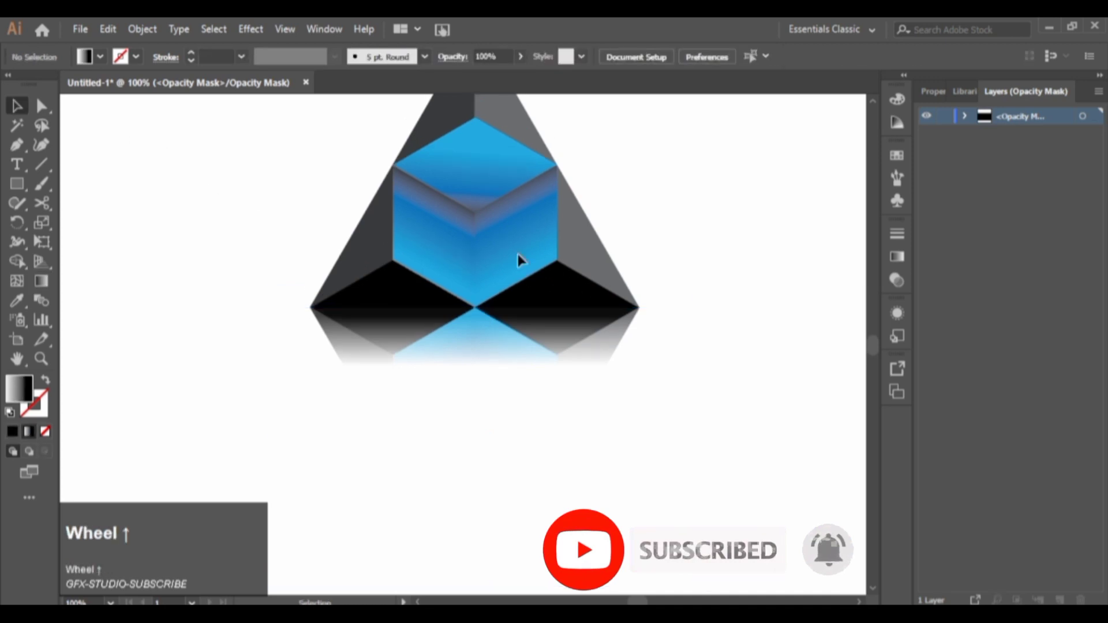